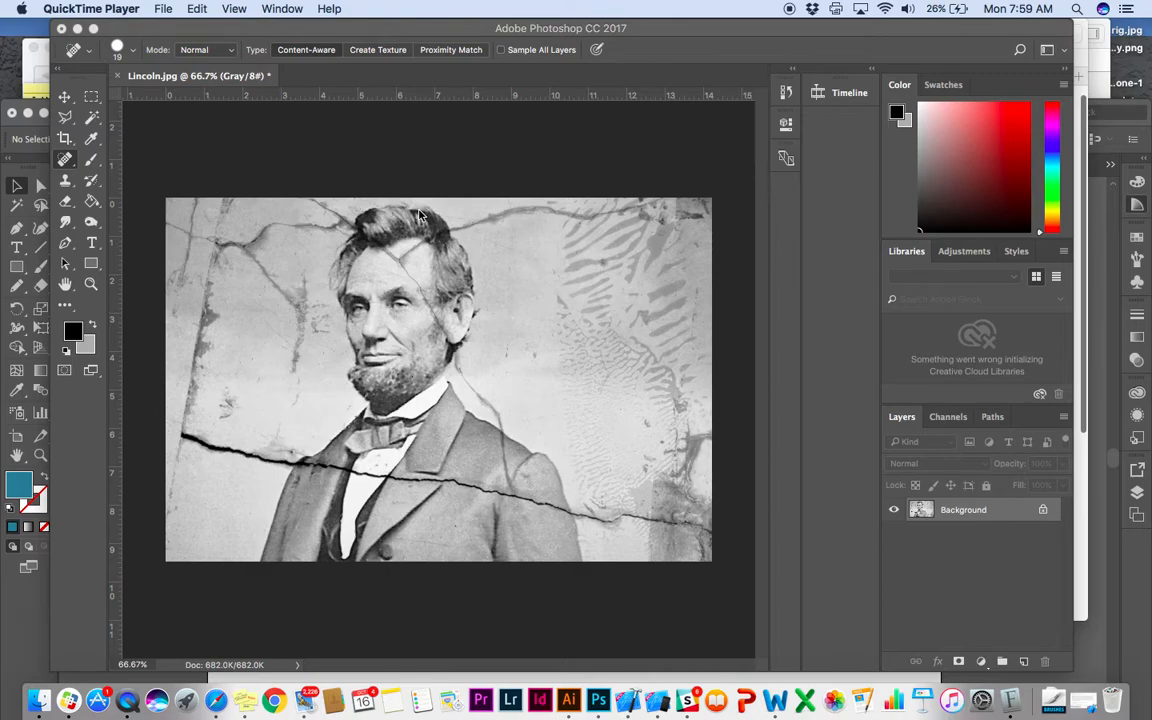
Step: Convert the locked Background into a regular layer and undo the conversion
{"action": "left_click", "coordinate": [1043, 511]}
{"action": "double_click", "coordinate": [1033, 512]}
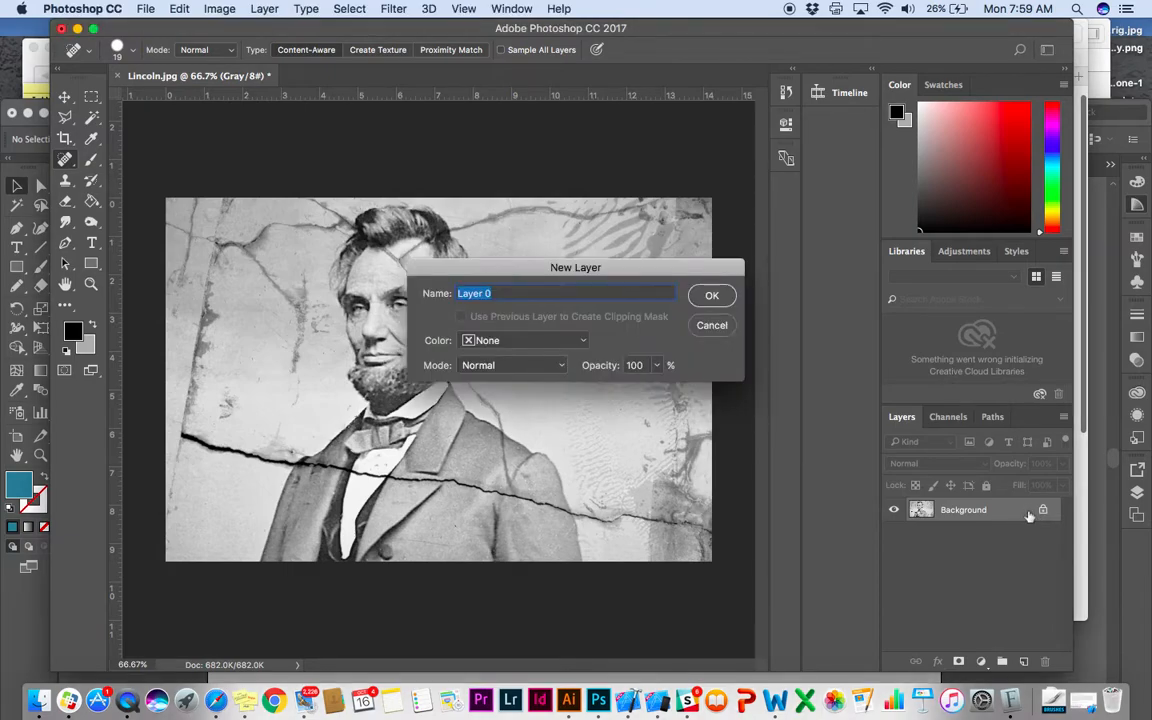
{"action": "key", "text": "Return"}
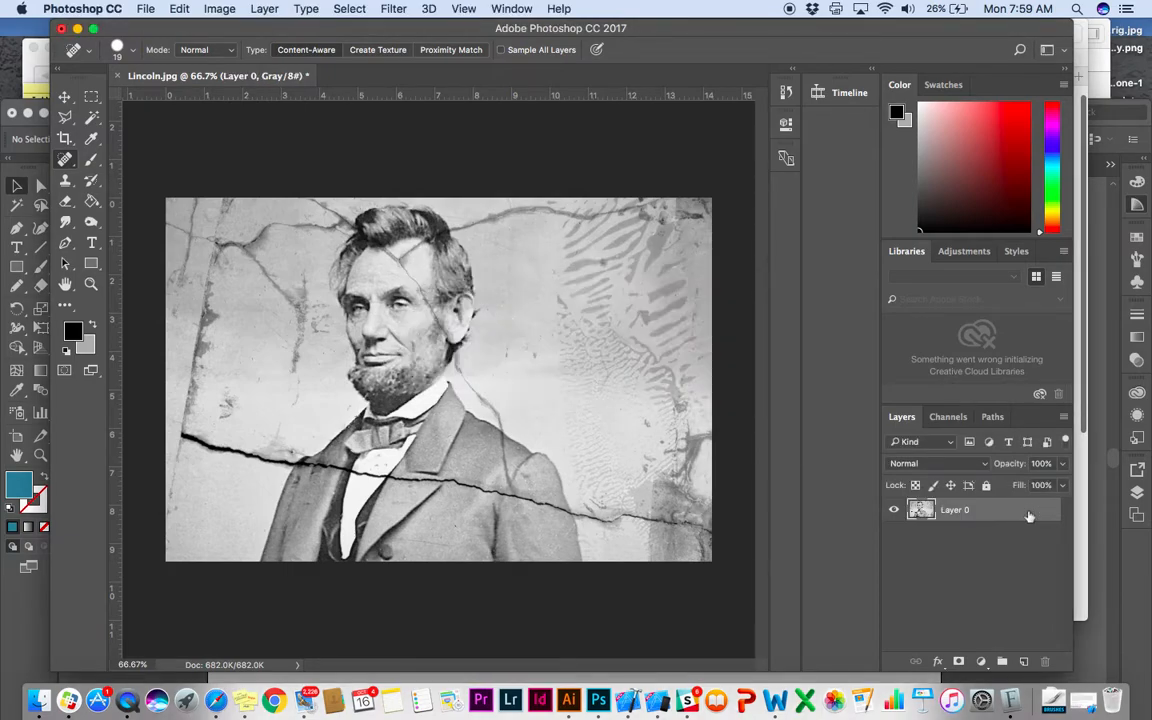
{"action": "key", "text": "super+z"}
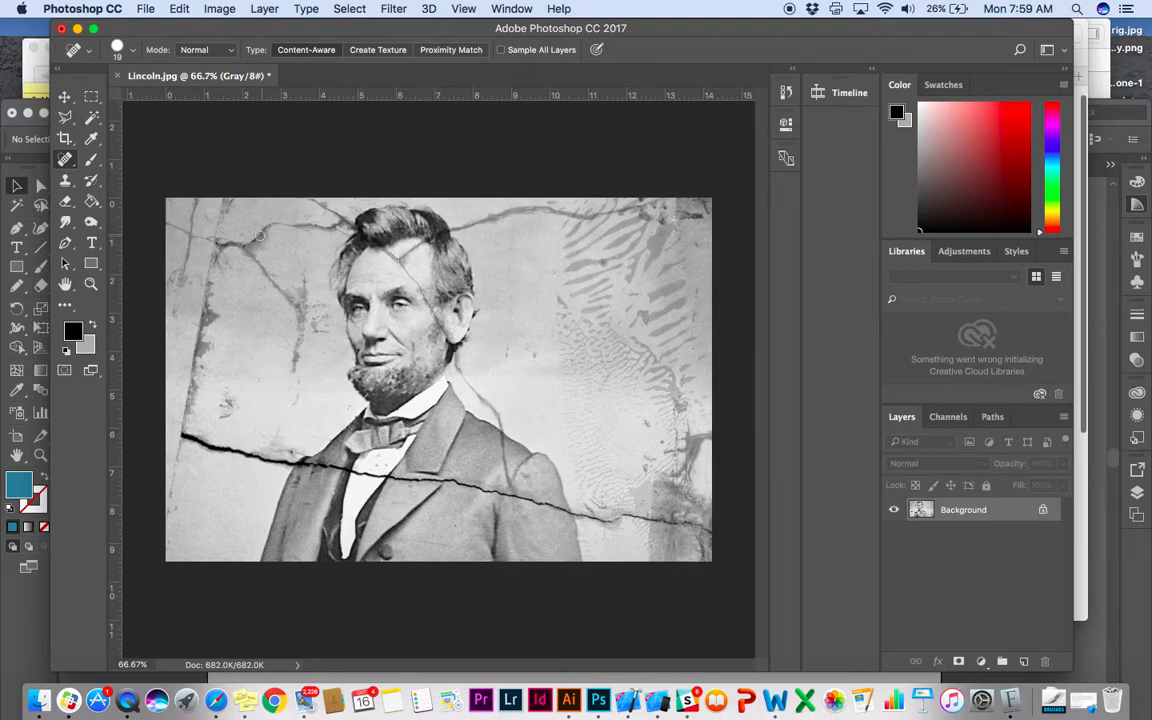
Step: Select a roughly circular area over the face and the adjoining backdrop with the freehand Lasso tool
{"action": "left_click", "coordinate": [91, 98]}
{"action": "right_click", "coordinate": [91, 98]}
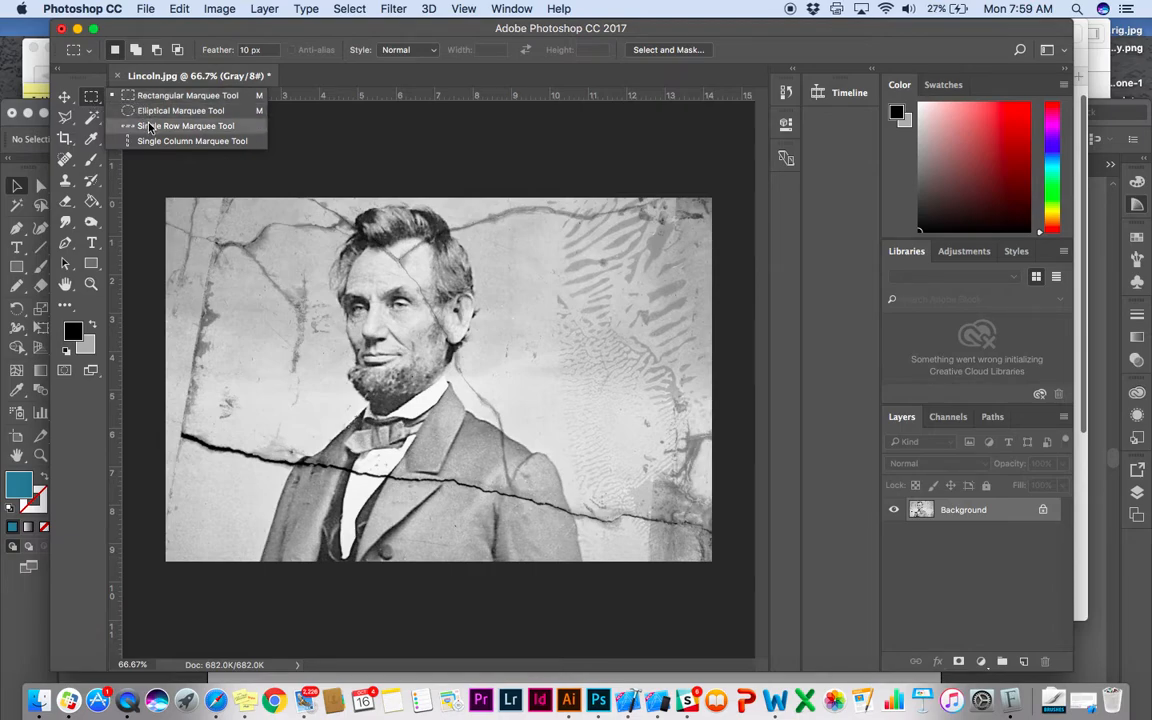
{"action": "mouse_move", "coordinate": [147, 144]}
{"action": "left_mouse_down"}
{"action": "mouse_move", "coordinate": [63, 107]}
{"action": "mouse_move", "coordinate": [66, 120]}
{"action": "mouse_move", "coordinate": [103, 118]}
{"action": "mouse_move", "coordinate": [118, 134]}
{"action": "mouse_move", "coordinate": [129, 133]}
{"action": "mouse_move", "coordinate": [122, 116]}
{"action": "left_mouse_up"}
{"action": "mouse_move", "coordinate": [308, 268]}
{"action": "left_mouse_down"}
{"action": "mouse_move", "coordinate": [262, 293]}
{"action": "mouse_move", "coordinate": [267, 384]}
{"action": "mouse_move", "coordinate": [328, 411]}
{"action": "mouse_move", "coordinate": [431, 321]}
{"action": "mouse_move", "coordinate": [361, 250]}
{"action": "mouse_move", "coordinate": [281, 292]}
{"action": "left_mouse_up"}
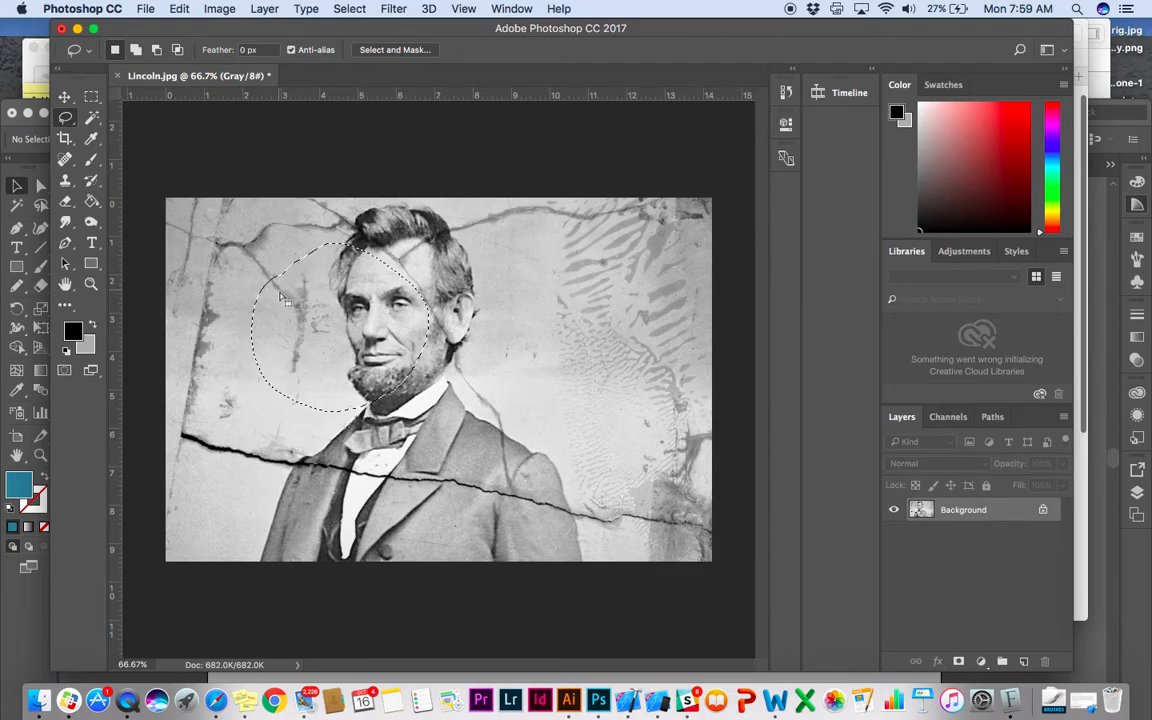
Step: Outline the head and part of the surrounding backdrop with a six-sided Polygonal Lasso selection
{"action": "left_click", "coordinate": [63, 118]}
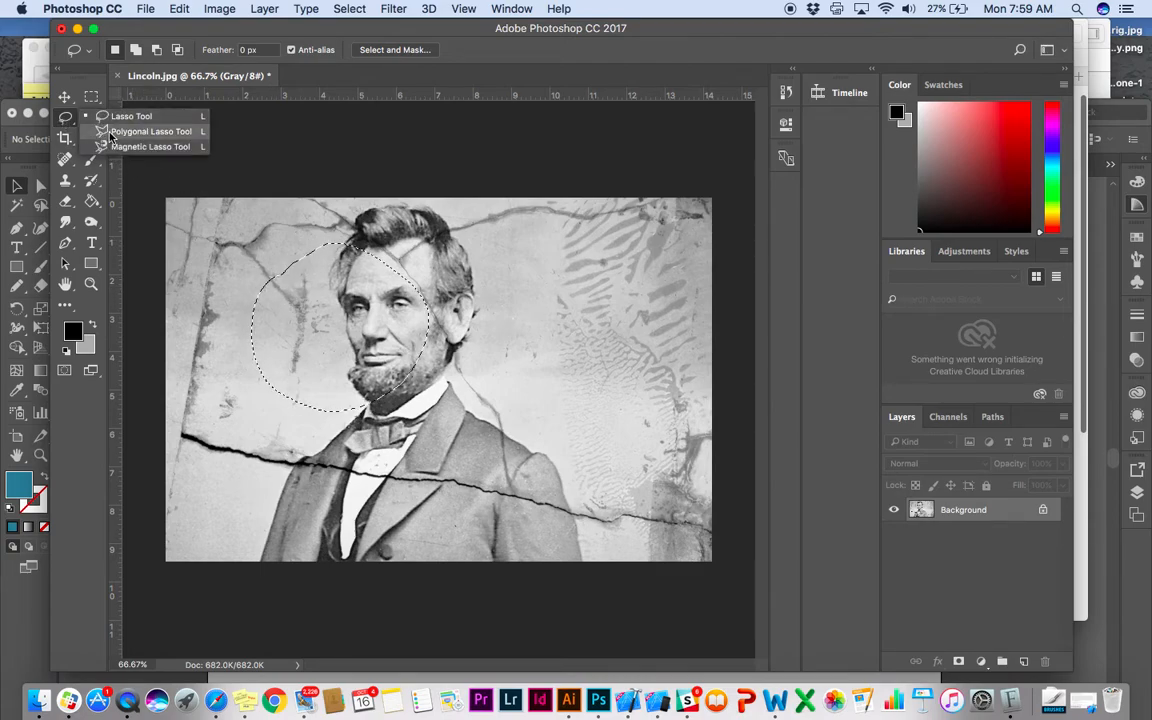
{"action": "left_click", "coordinate": [150, 131]}
{"action": "left_click", "coordinate": [232, 253]}
{"action": "left_click", "coordinate": [243, 360]}
{"action": "left_click", "coordinate": [370, 405]}
{"action": "left_click", "coordinate": [512, 350]}
{"action": "left_click", "coordinate": [491, 272]}
{"action": "left_click", "coordinate": [350, 238]}
{"action": "left_click", "coordinate": [235, 257]}
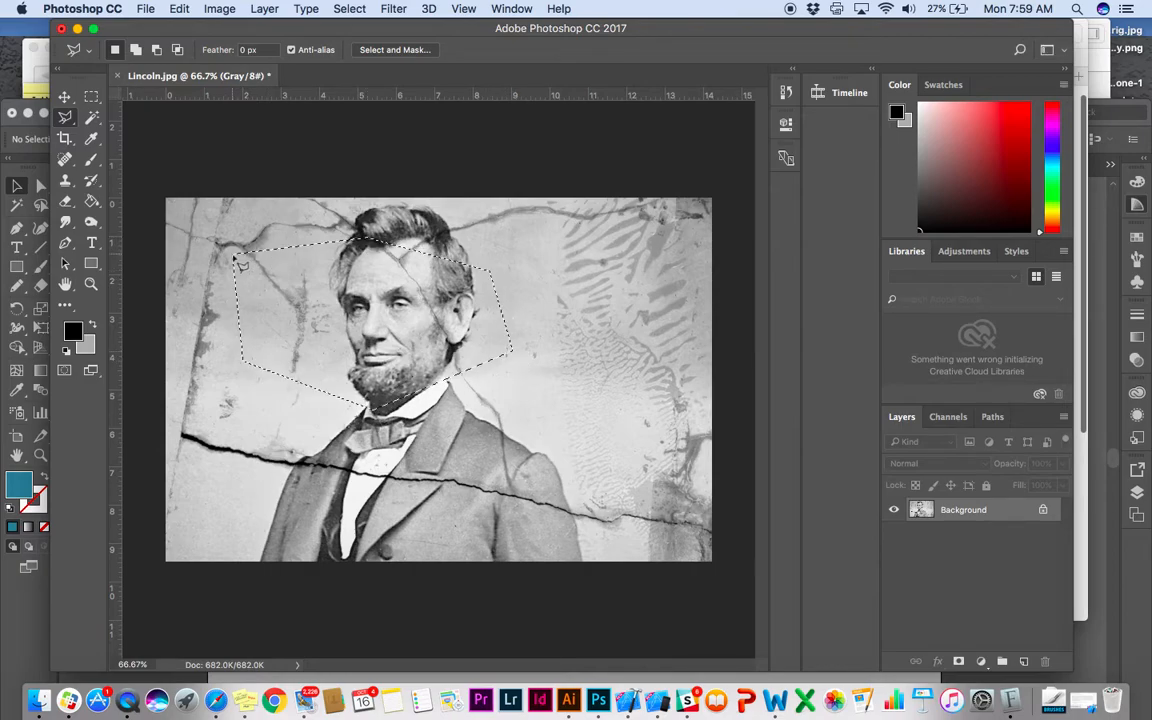
Step: Select most of the photo with the Rectangular Marquee tool and deselect it
{"action": "left_click", "coordinate": [92, 97]}
{"action": "left_click", "coordinate": [218, 229]}
{"action": "left_click_drag", "start_coordinate": [214, 229], "coordinate": [677, 538]}
{"action": "left_click", "coordinate": [330, 169]}
Step: Start a crop with the 5:7 ratio, try rotating the photo inside the crop frame, and undo the rotation
{"action": "left_click", "coordinate": [64, 141]}
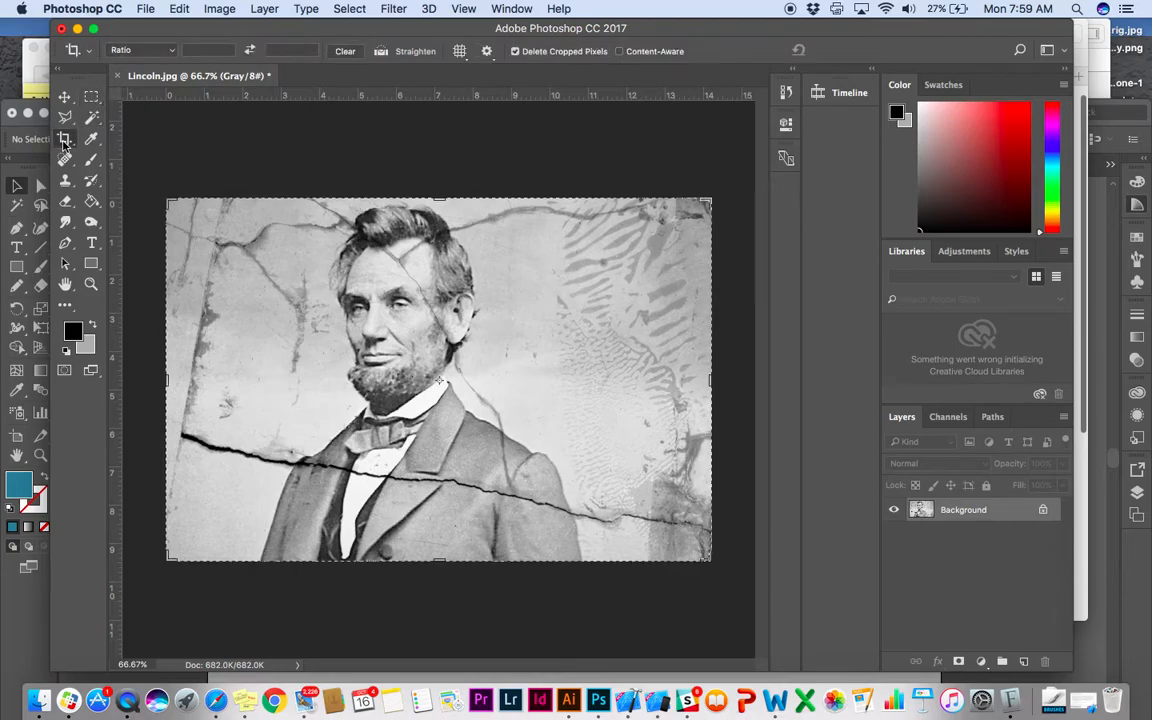
{"action": "left_click", "coordinate": [140, 50]}
{"action": "left_click", "coordinate": [150, 118]}
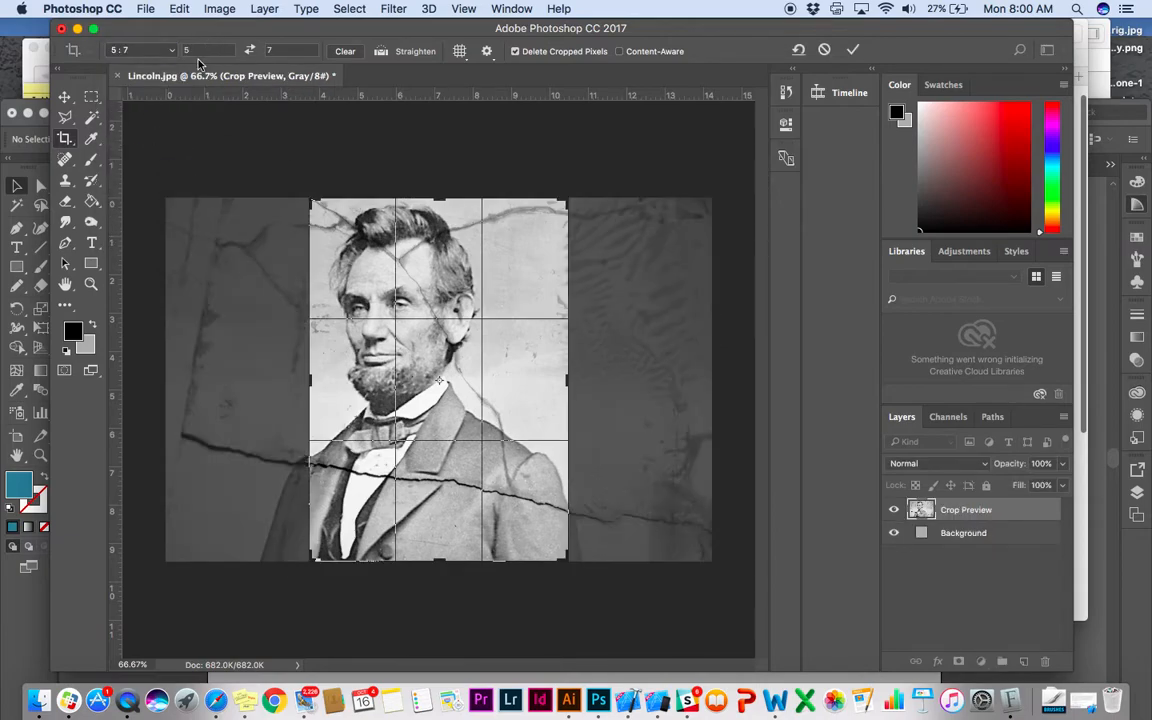
{"action": "left_click_drag", "start_coordinate": [309, 185], "coordinate": [505, 268]}
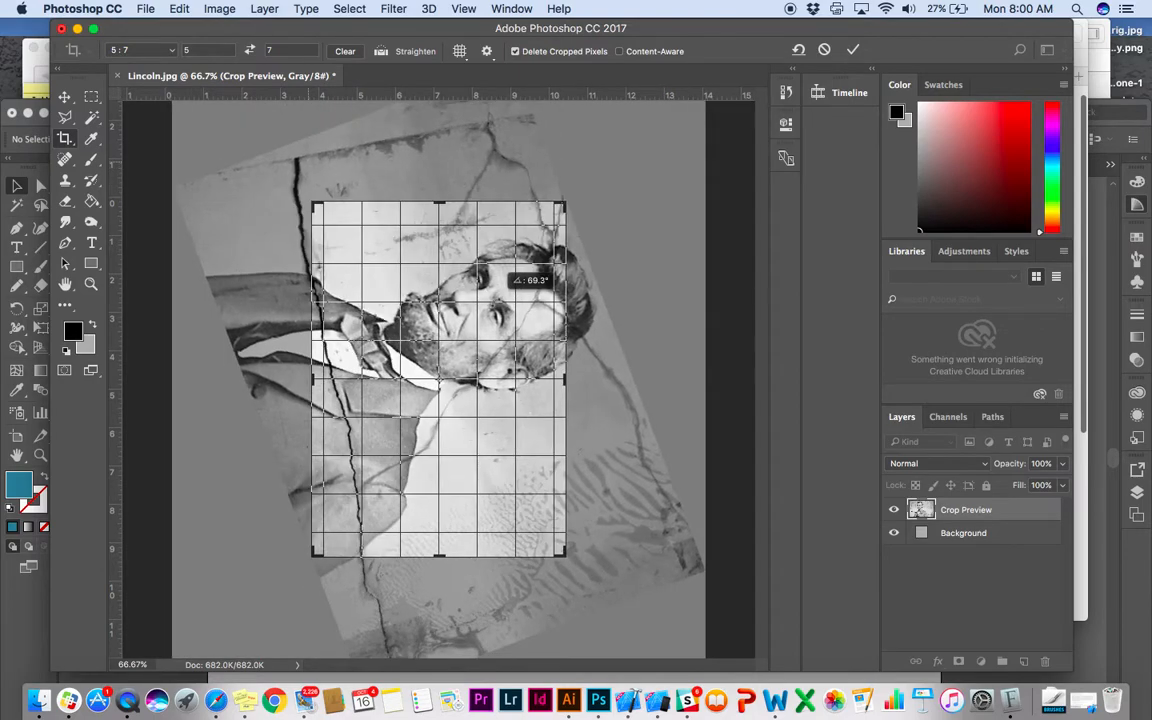
{"action": "key", "text": "super+z"}
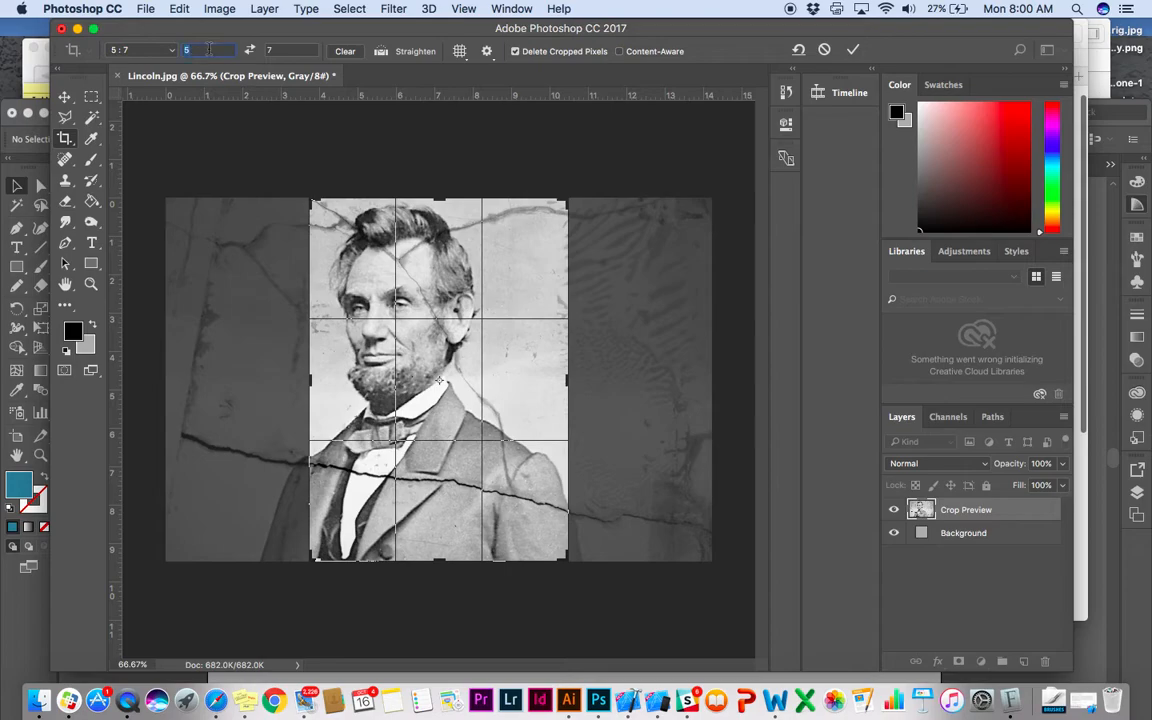
Step: Set the crop ratio to 7 wide by 5 high and crop the photo
{"action": "type", "text": "7"}
{"action": "key", "text": "Tab"}
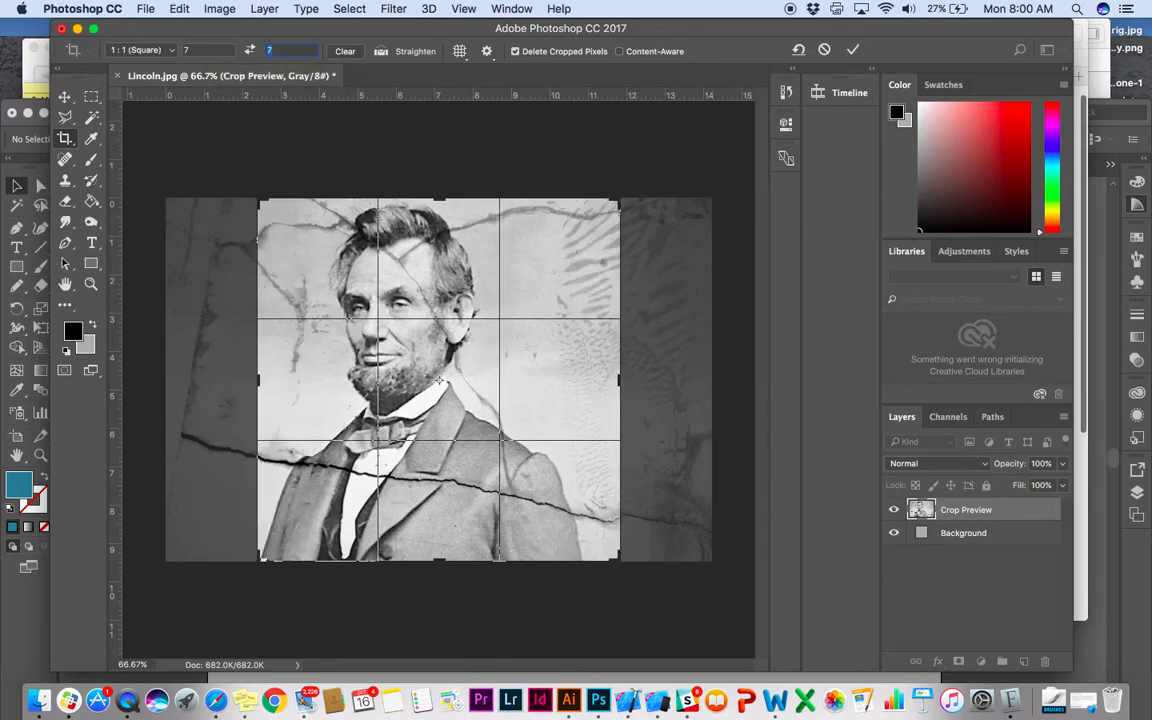
{"action": "type", "text": "5"}
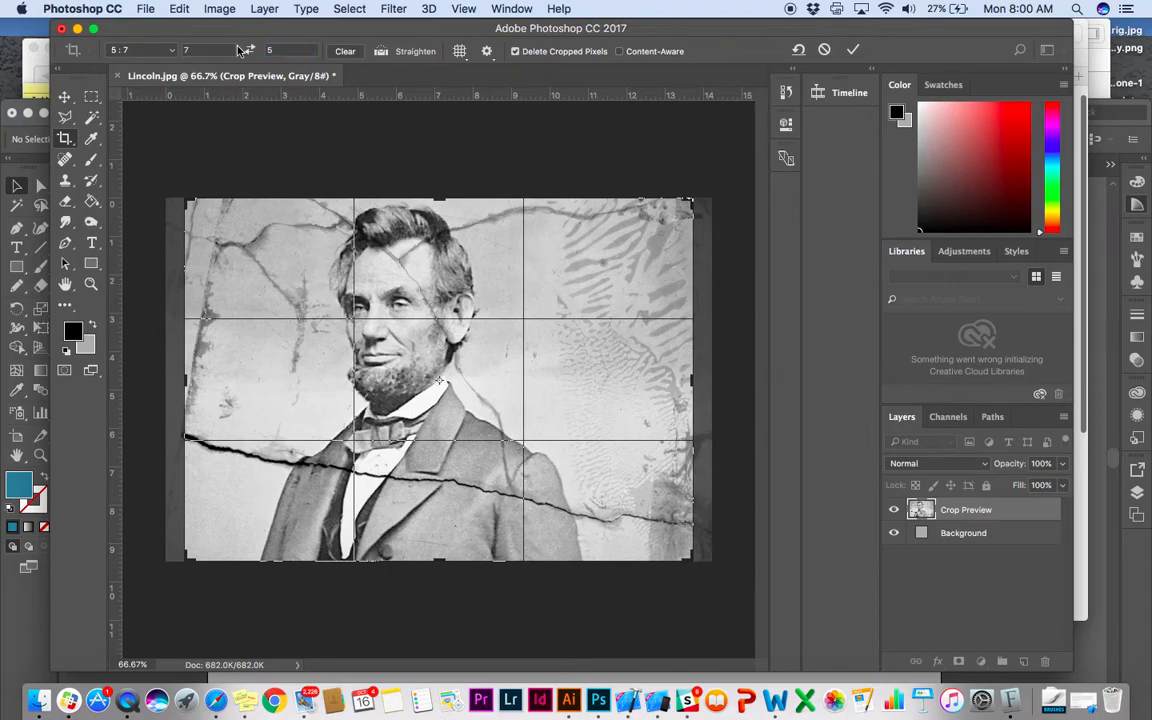
{"action": "left_click", "coordinate": [65, 162]}
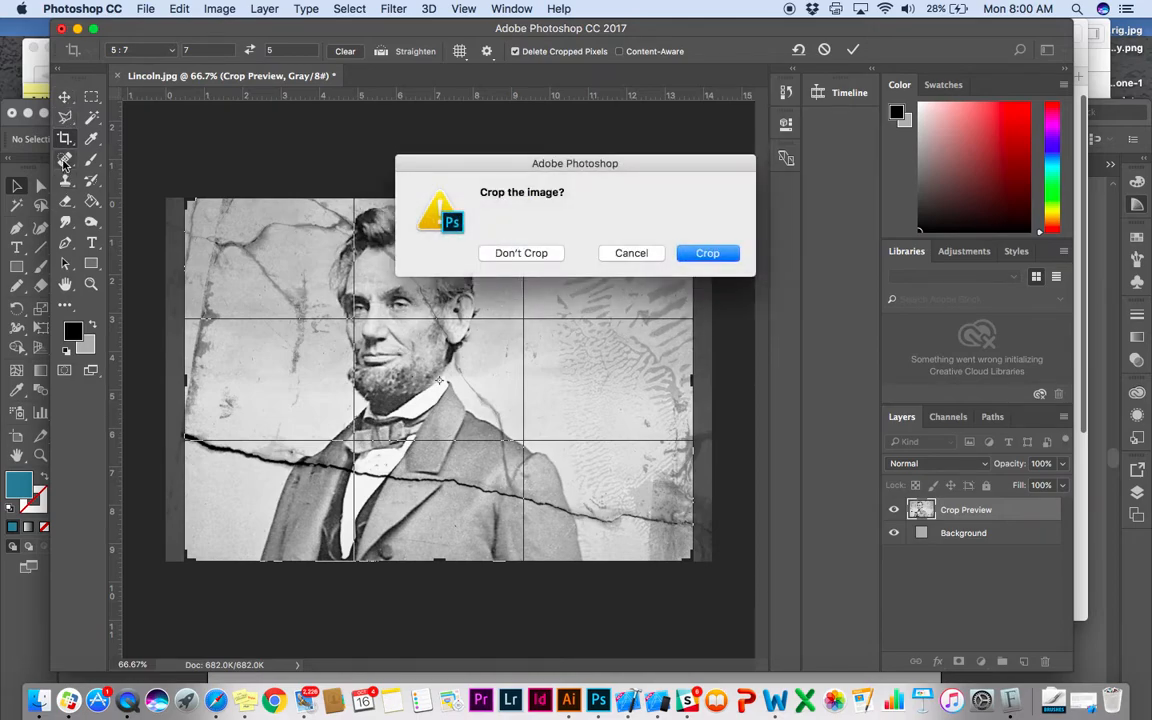
{"action": "left_click", "coordinate": [685, 256]}
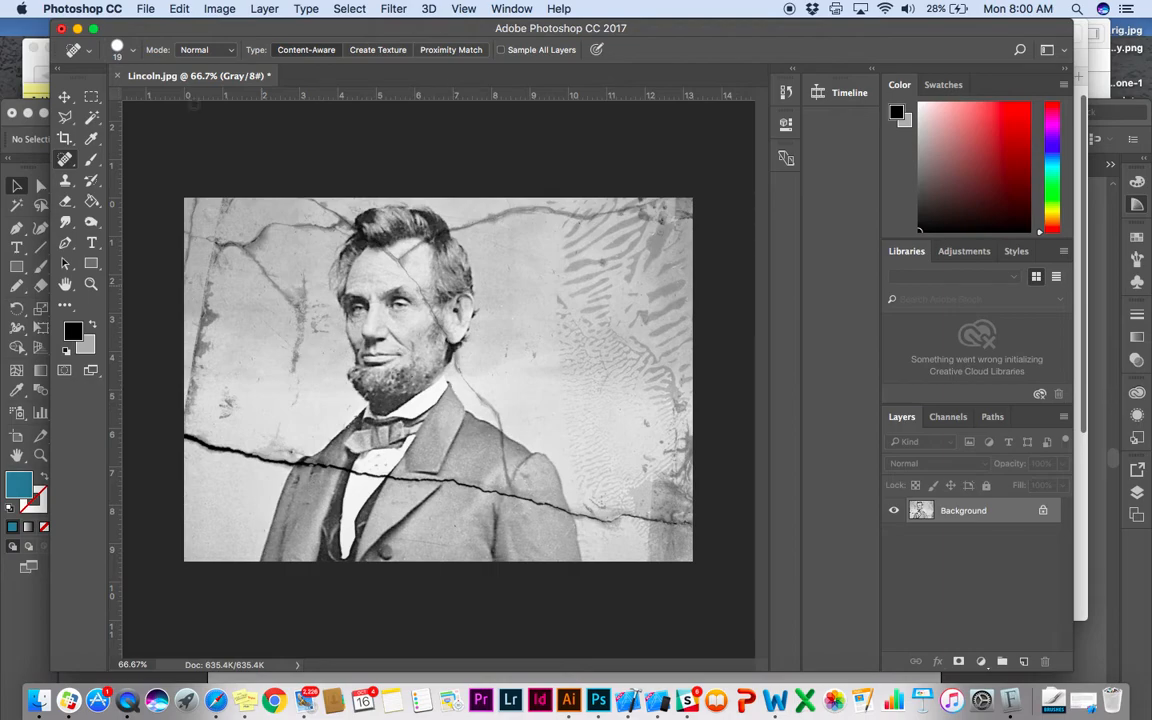
Step: Try a Brightness/Contrast adjustment with brightness -15 and contrast 41, and cancel it
{"action": "left_click", "coordinate": [216, 7]}
{"action": "mouse_move", "coordinate": [214, 50]}
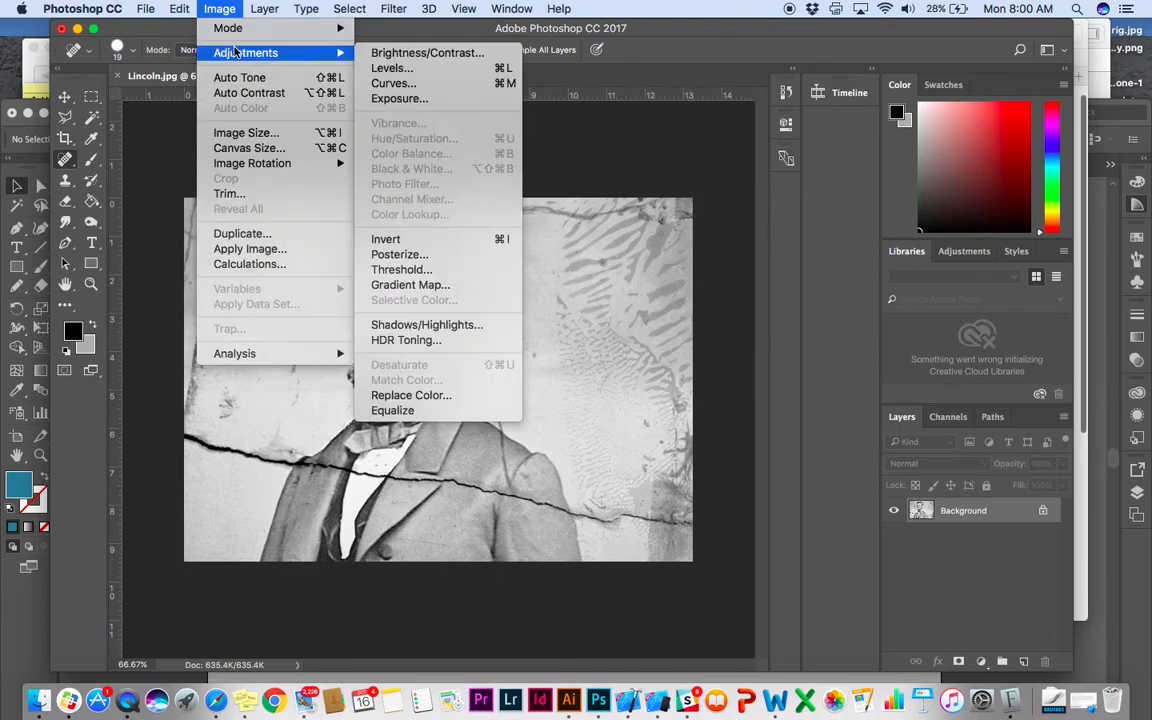
{"action": "left_click", "coordinate": [423, 54]}
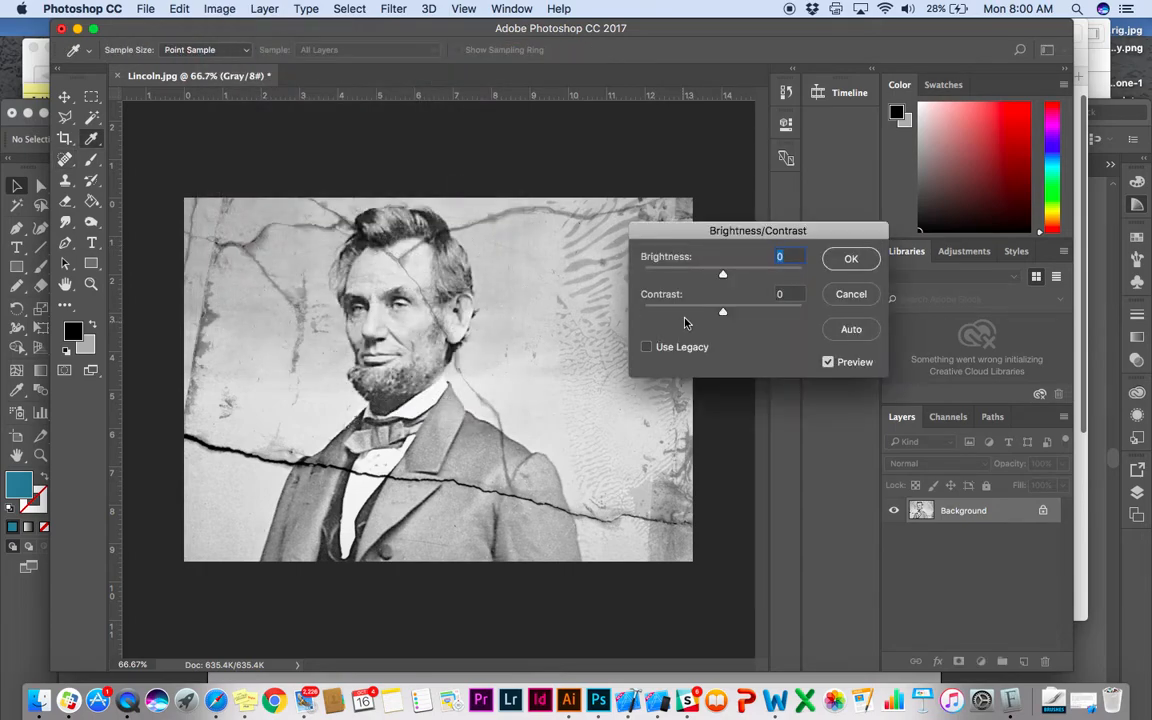
{"action": "left_click_drag", "start_coordinate": [723, 276], "coordinate": [756, 315]}
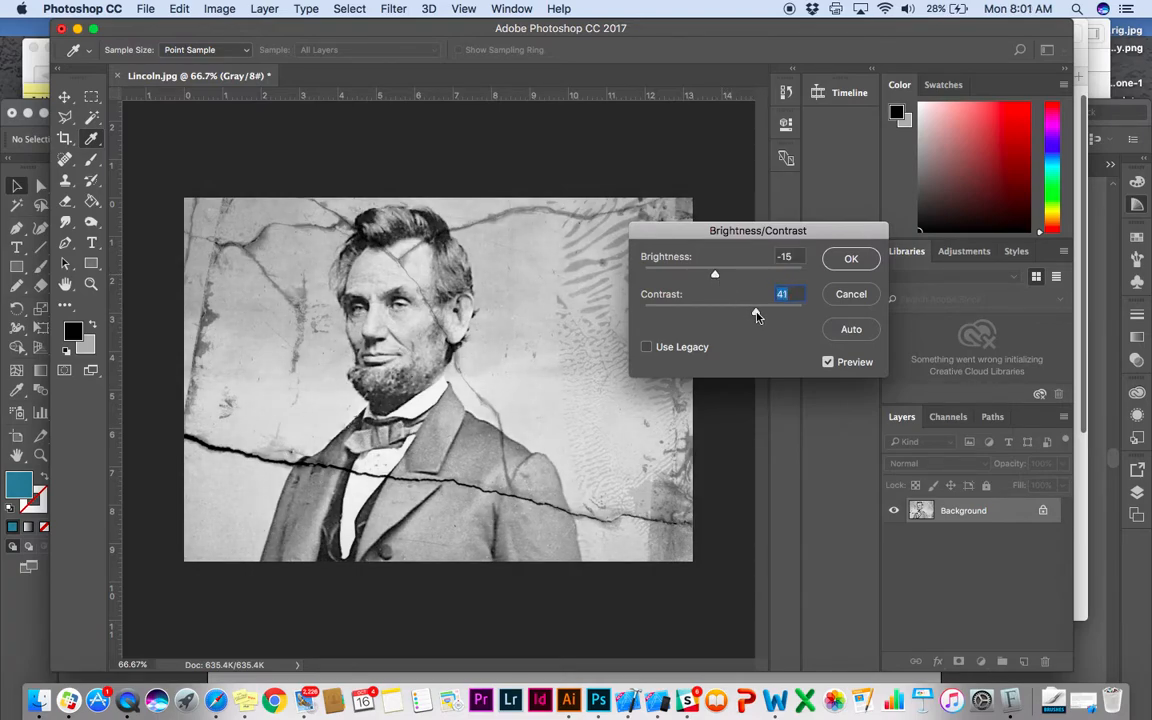
{"action": "left_click", "coordinate": [846, 294]}
Step: Set the Spot Healing Brush to a size of 54 px and a hardness of 0%
{"action": "key", "text": "j"}
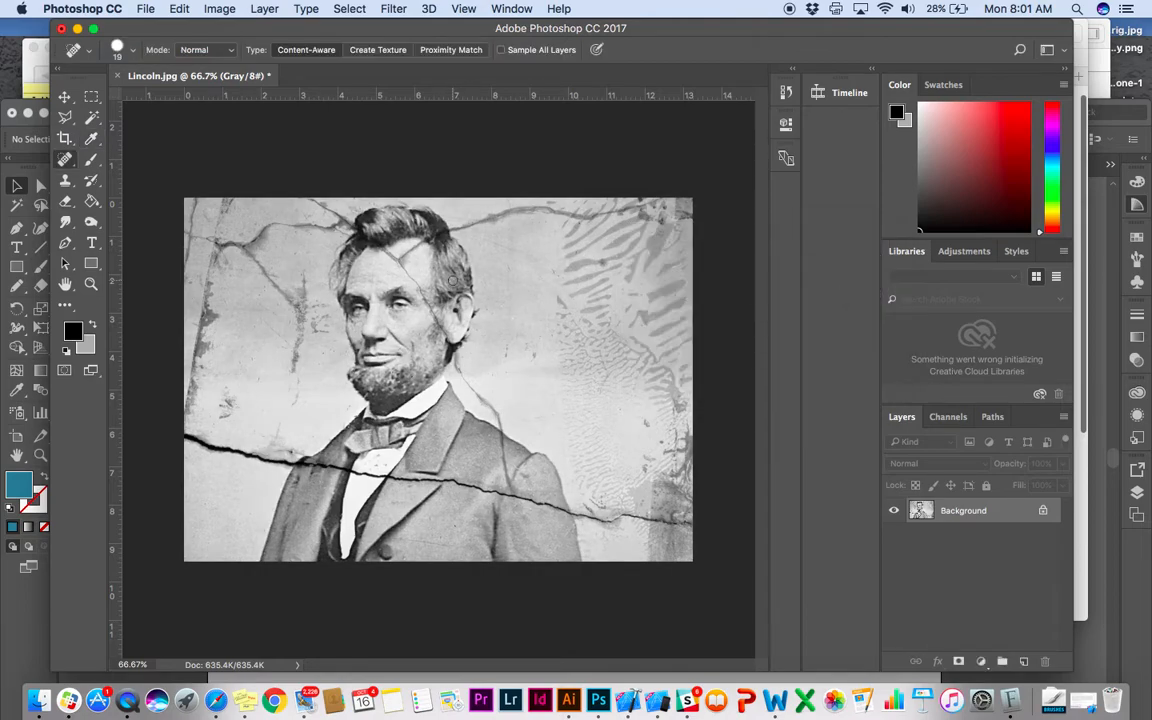
{"action": "left_click_drag", "start_coordinate": [67, 166], "coordinate": [102, 150]}
{"action": "left_click", "coordinate": [118, 47]}
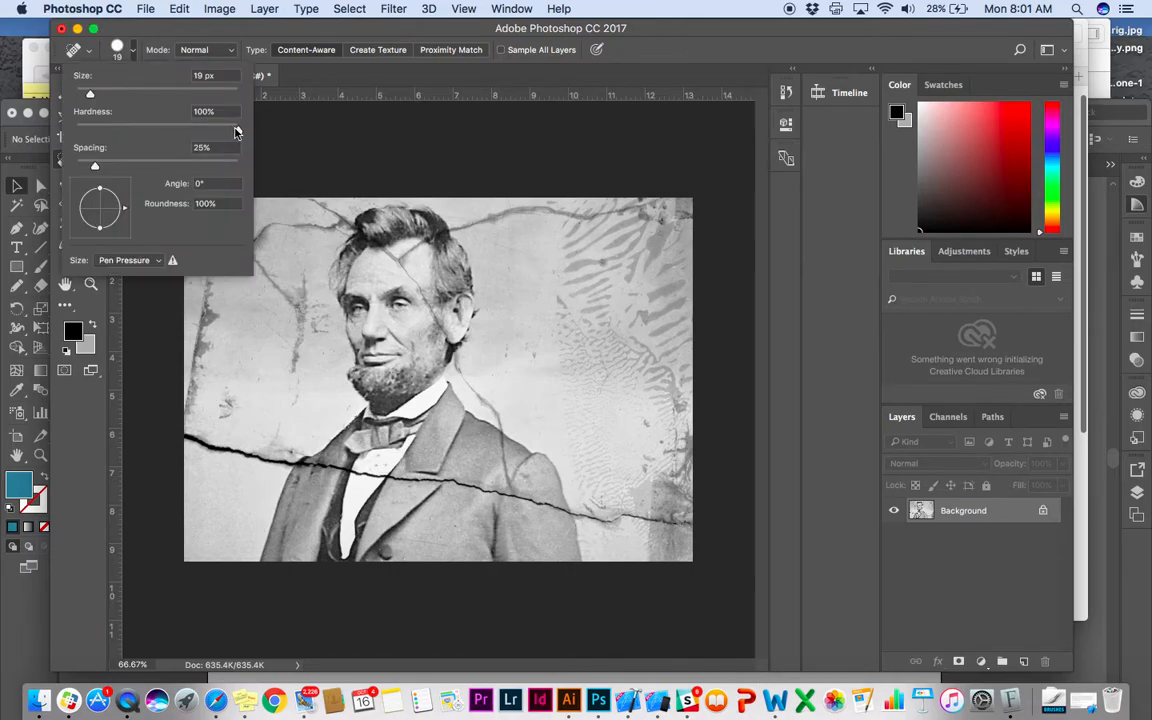
{"action": "mouse_move", "coordinate": [118, 136]}
{"action": "left_mouse_down"}
{"action": "mouse_move", "coordinate": [68, 130]}
{"action": "mouse_move", "coordinate": [99, 93]}
{"action": "left_mouse_up"}
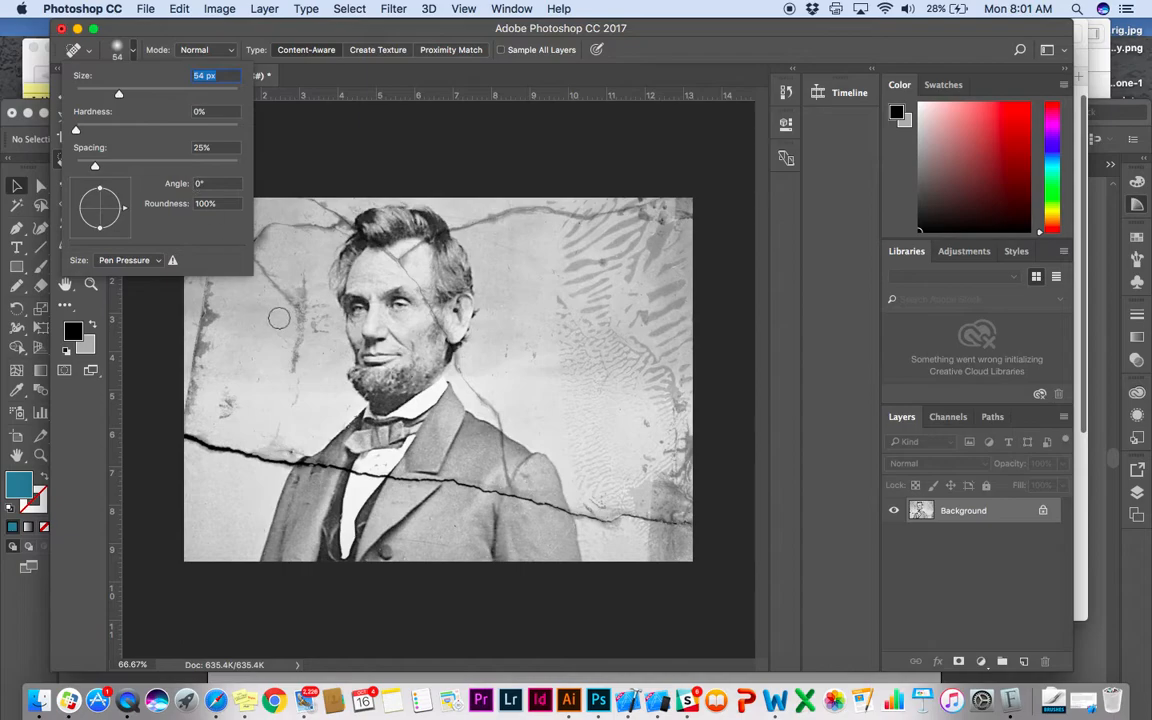
Step: Heal the dark vertical stain and the diagonal crack in the backdrop left of the head, using the Content-Aware type
{"action": "left_click", "coordinate": [293, 360]}
{"action": "mouse_move", "coordinate": [293, 360]}
{"action": "left_mouse_down"}
{"action": "mouse_move", "coordinate": [271, 260]}
{"action": "mouse_move", "coordinate": [270, 272]}
{"action": "mouse_move", "coordinate": [226, 238]}
{"action": "left_mouse_up"}
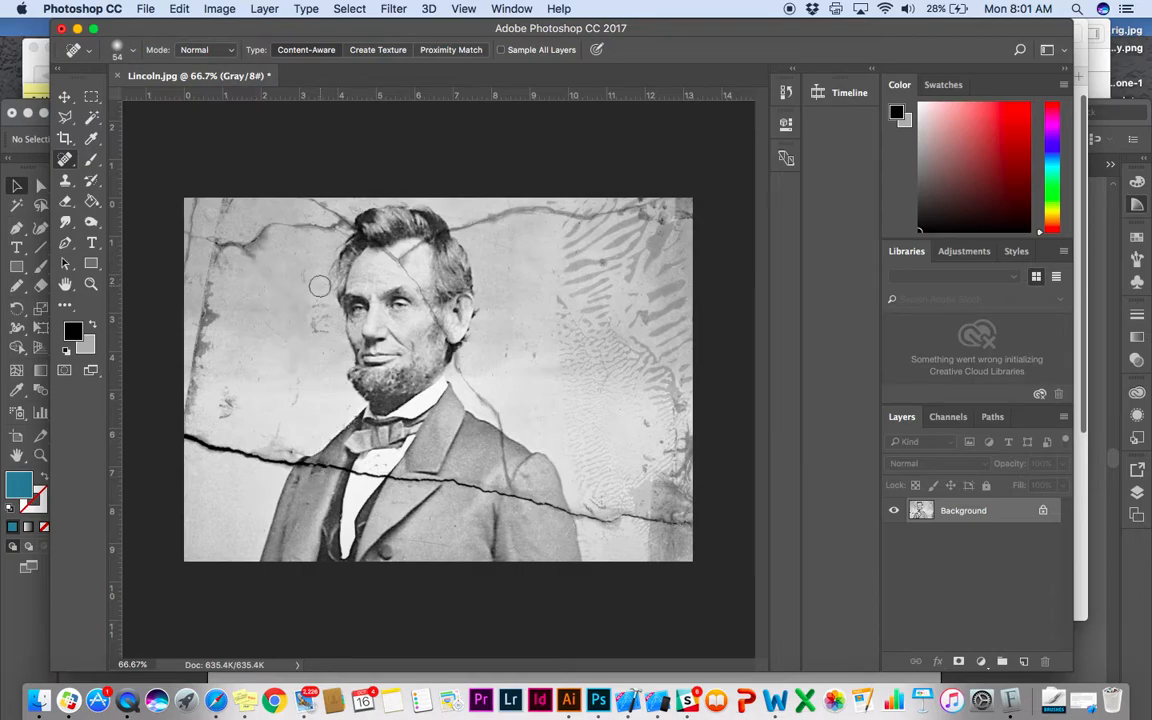
{"action": "left_click", "coordinate": [315, 52]}
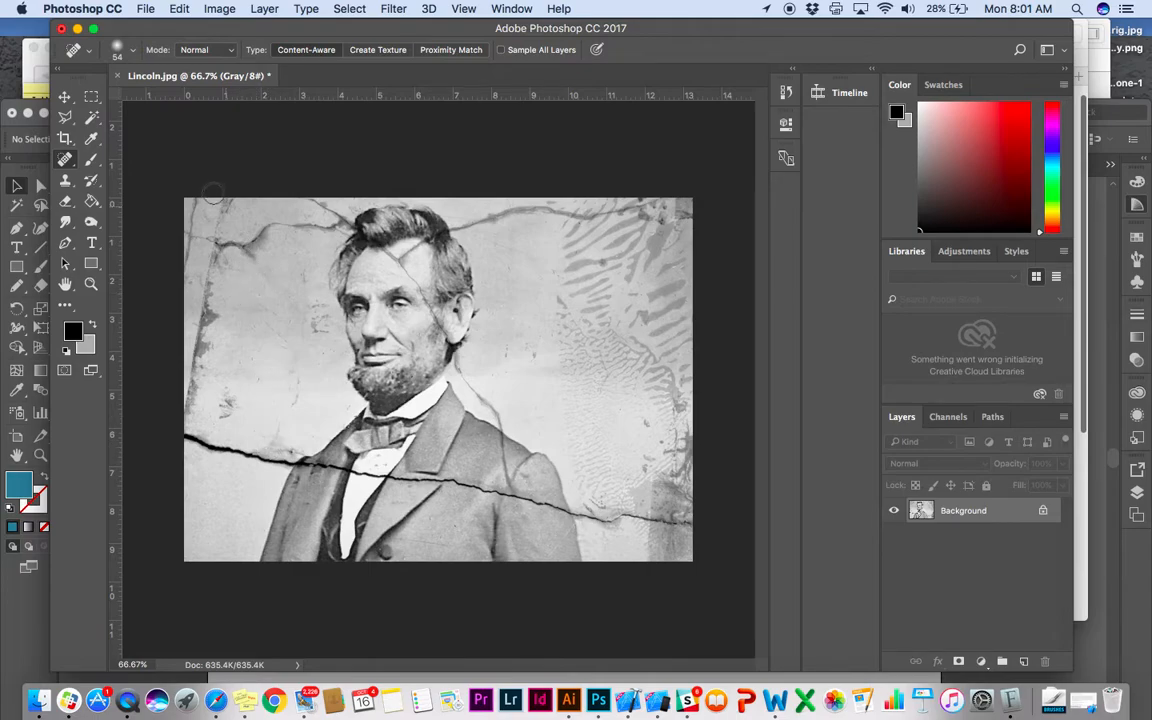
{"action": "mouse_move", "coordinate": [177, 184]}
{"action": "left_mouse_down"}
{"action": "mouse_move", "coordinate": [186, 268]}
{"action": "mouse_move", "coordinate": [174, 172]}
{"action": "left_mouse_up"}
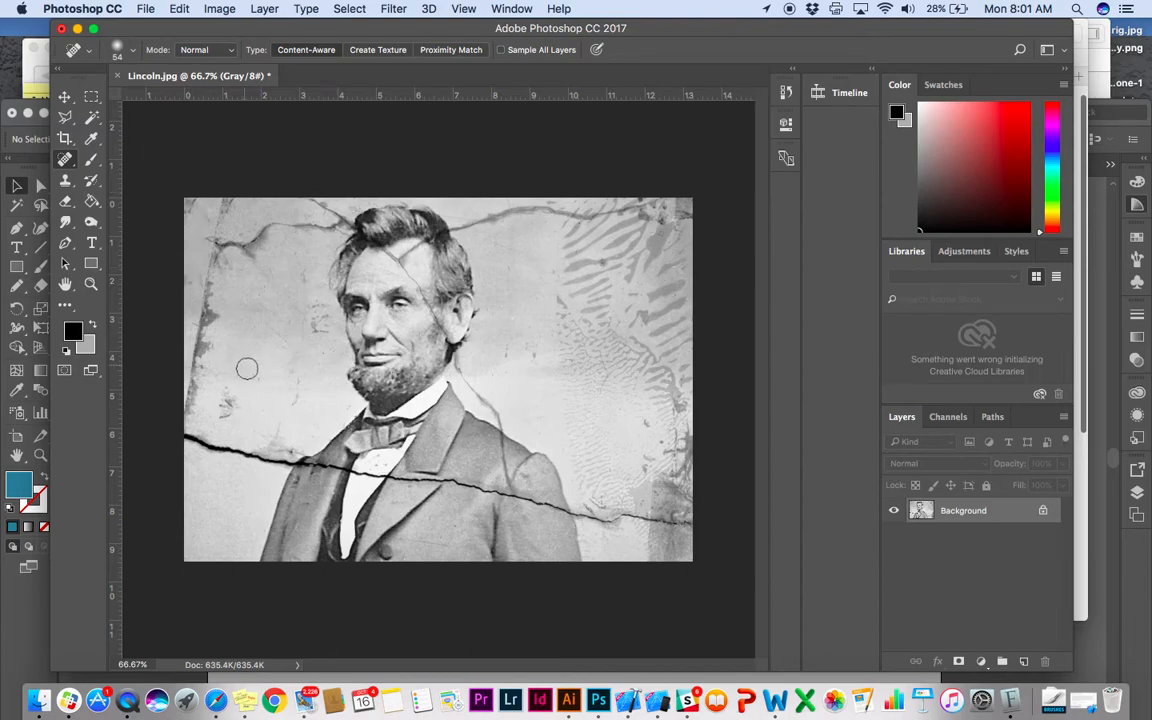
Step: Heal the remaining blemishes in the backdrop left of the face and the crack between the neck and the shoulder
{"action": "left_click_drag", "start_coordinate": [221, 403], "coordinate": [240, 400]}
{"action": "left_click_drag", "start_coordinate": [321, 332], "coordinate": [306, 276]}
{"action": "mouse_move", "coordinate": [298, 387]}
{"action": "left_mouse_down"}
{"action": "mouse_move", "coordinate": [271, 443]}
{"action": "mouse_move", "coordinate": [234, 415]}
{"action": "left_mouse_up"}
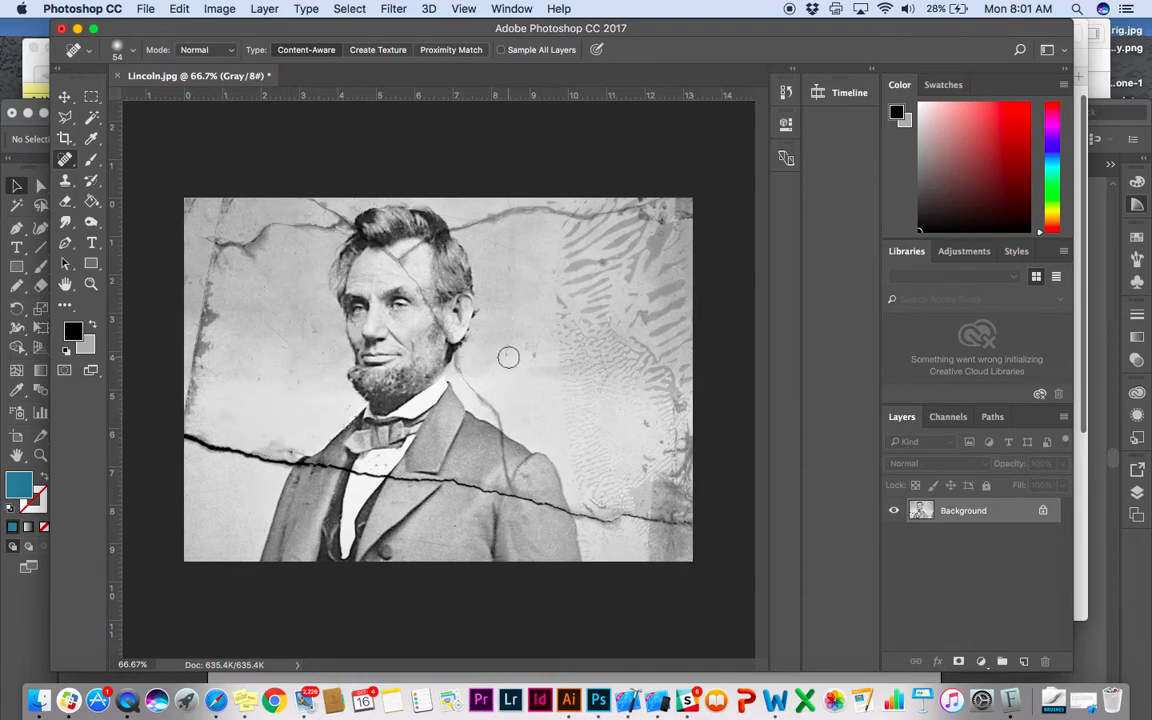
{"action": "mouse_move", "coordinate": [506, 358]}
{"action": "left_mouse_down"}
{"action": "mouse_move", "coordinate": [501, 415]}
{"action": "mouse_move", "coordinate": [461, 360]}
{"action": "left_mouse_up"}
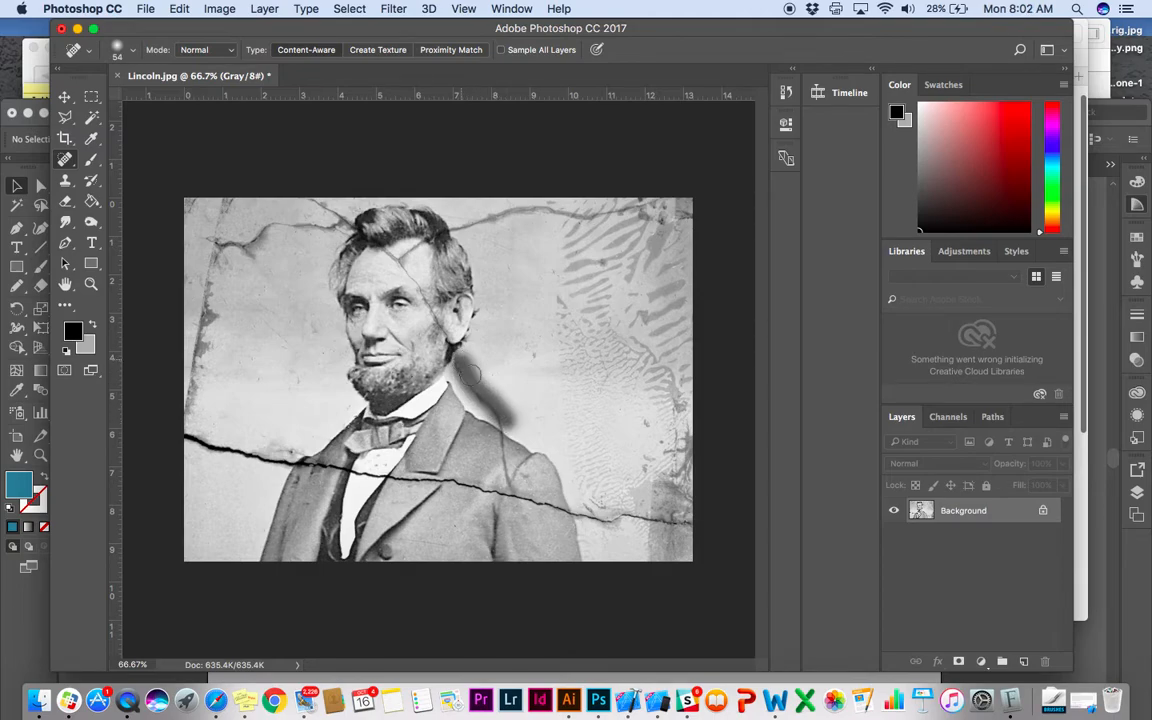
Step: Try to heal the thin crack running over the coat's shoulder, inspect the shoulder edge up close, and undo the stroke
{"action": "left_click_drag", "start_coordinate": [499, 410], "coordinate": [502, 471]}
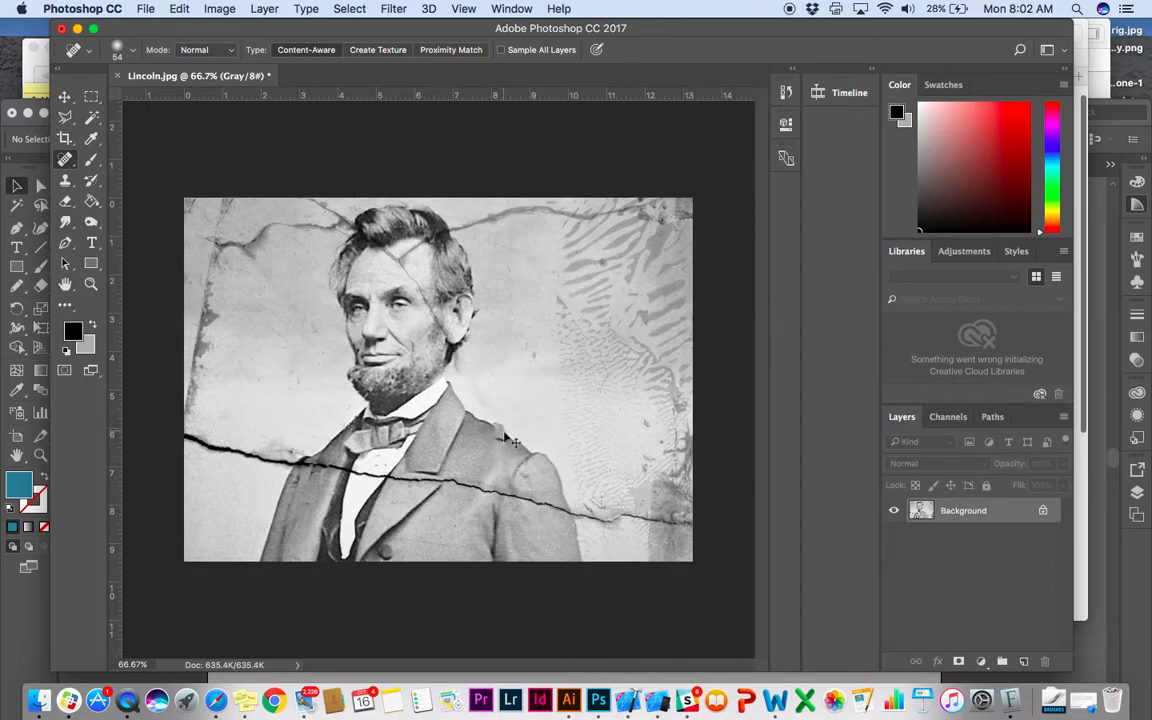
{"action": "key", "text": "super+equal"}
{"action": "key", "text": "super+equal"}
{"action": "key", "text": "super+equal"}
{"action": "scroll", "coordinate": [603, 538], "scroll_direction": "down", "scroll_amount": 3}
{"action": "scroll", "coordinate": [603, 538], "scroll_direction": "right", "scroll_amount": 2}
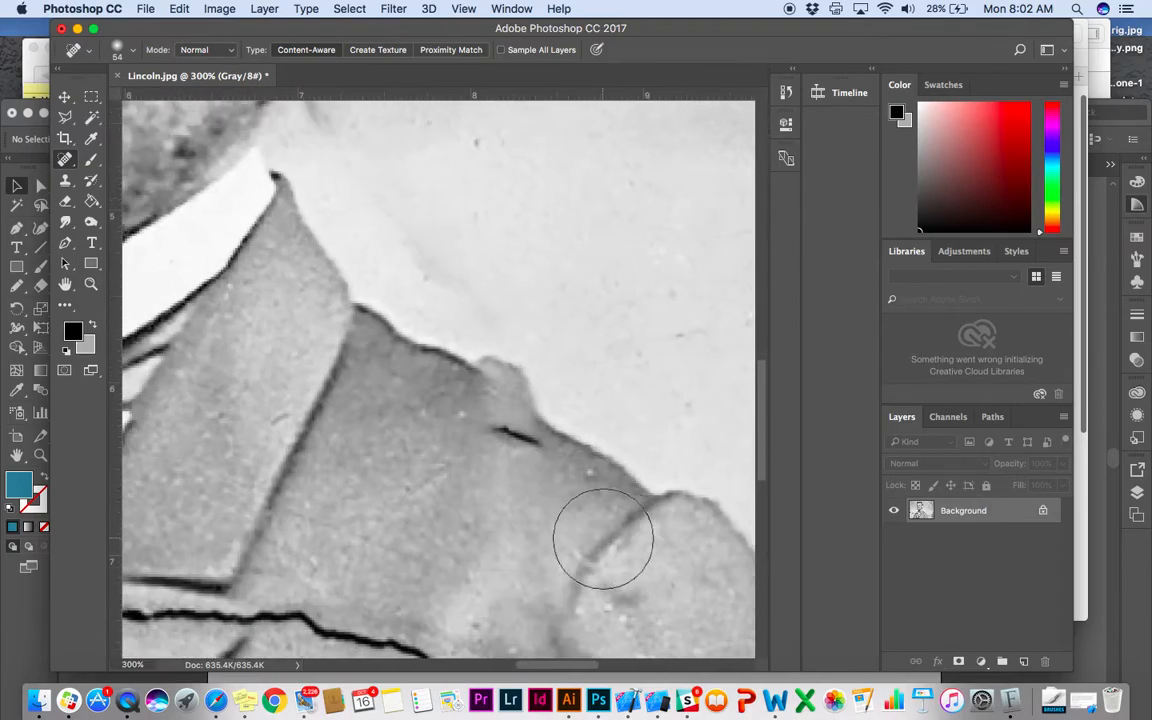
{"action": "key", "text": "super+z"}
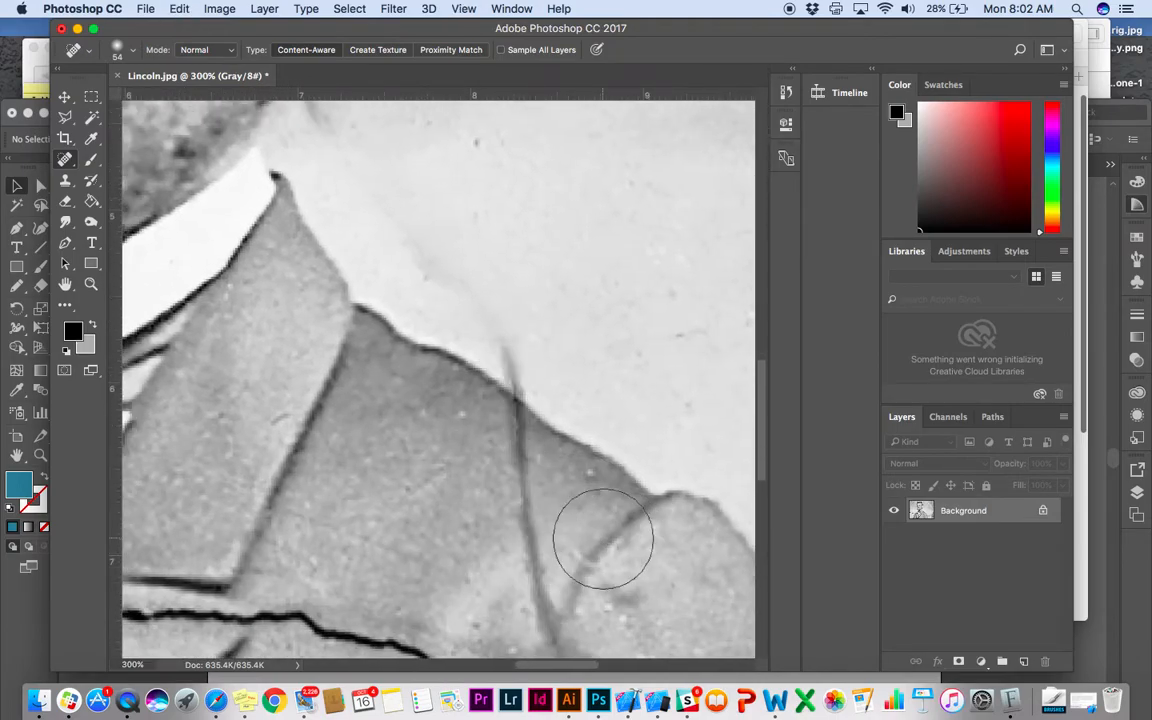
{"action": "key", "text": "super+minus"}
{"action": "key", "text": "super+minus"}
{"action": "key", "text": "super+minus"}
{"action": "key", "text": "super+minus"}
{"action": "key", "text": "super+minus"}
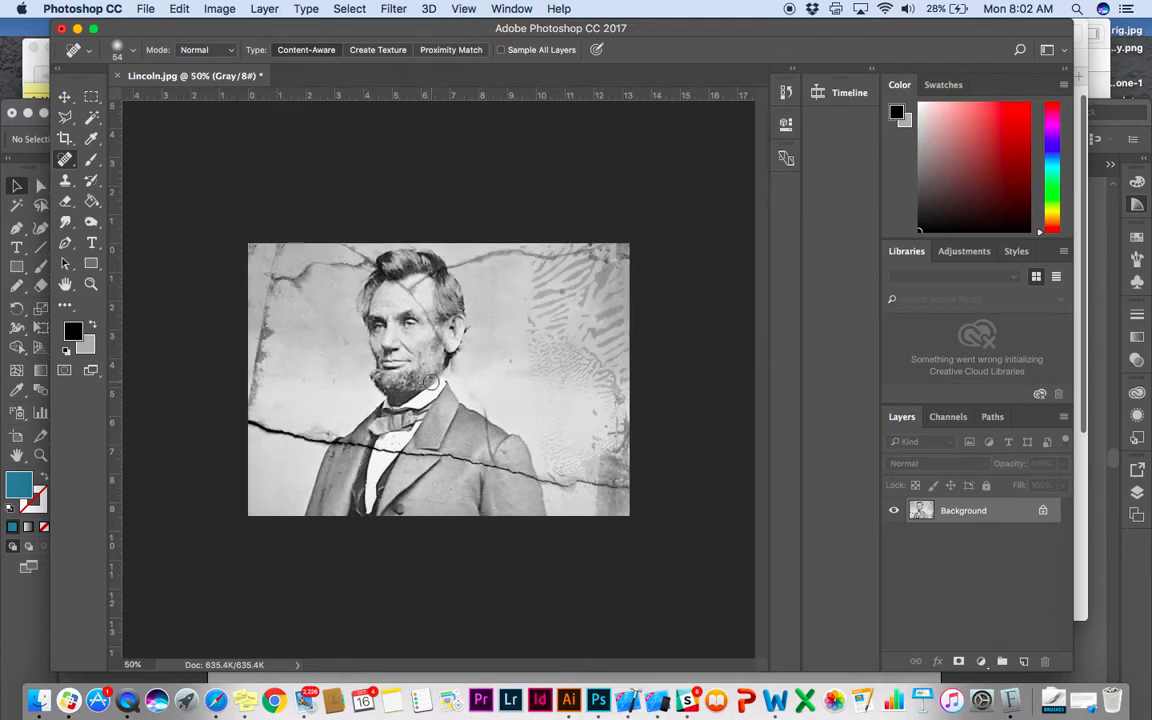
{"action": "key", "text": "super+plus"}
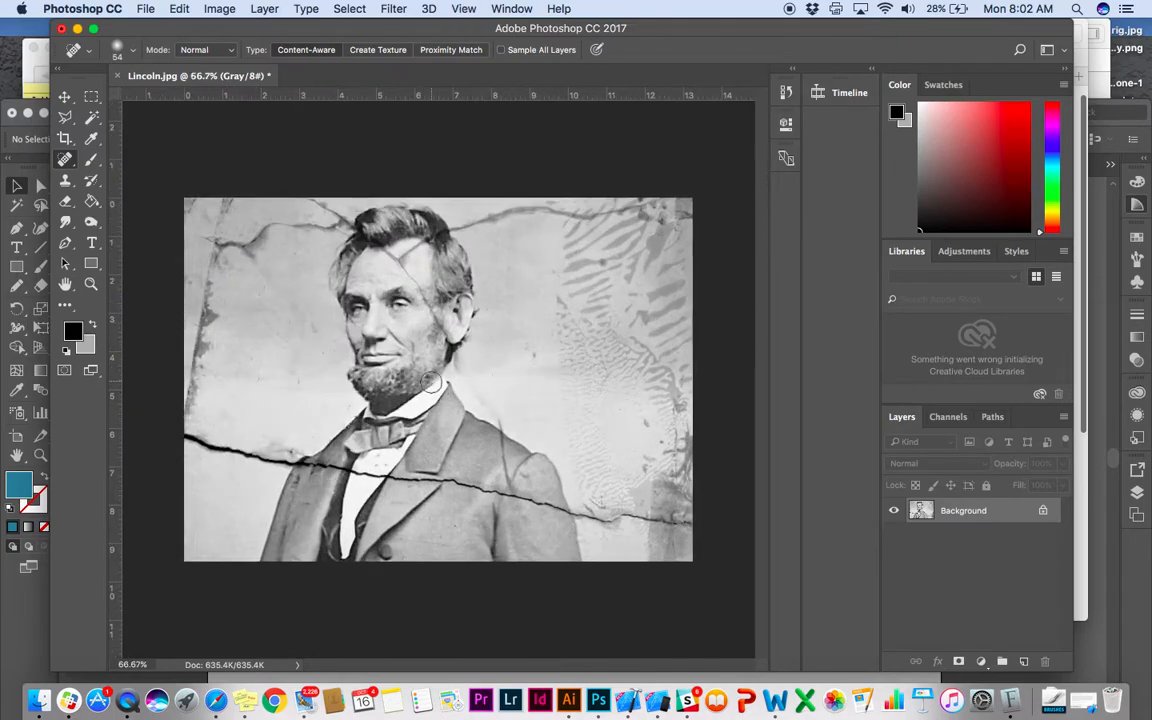
Step: Switch to the Clone Stamp tool and set its brush size to 60 px
{"action": "left_click", "coordinate": [65, 181]}
{"action": "right_click", "coordinate": [67, 182]}
{"action": "left_click", "coordinate": [140, 179]}
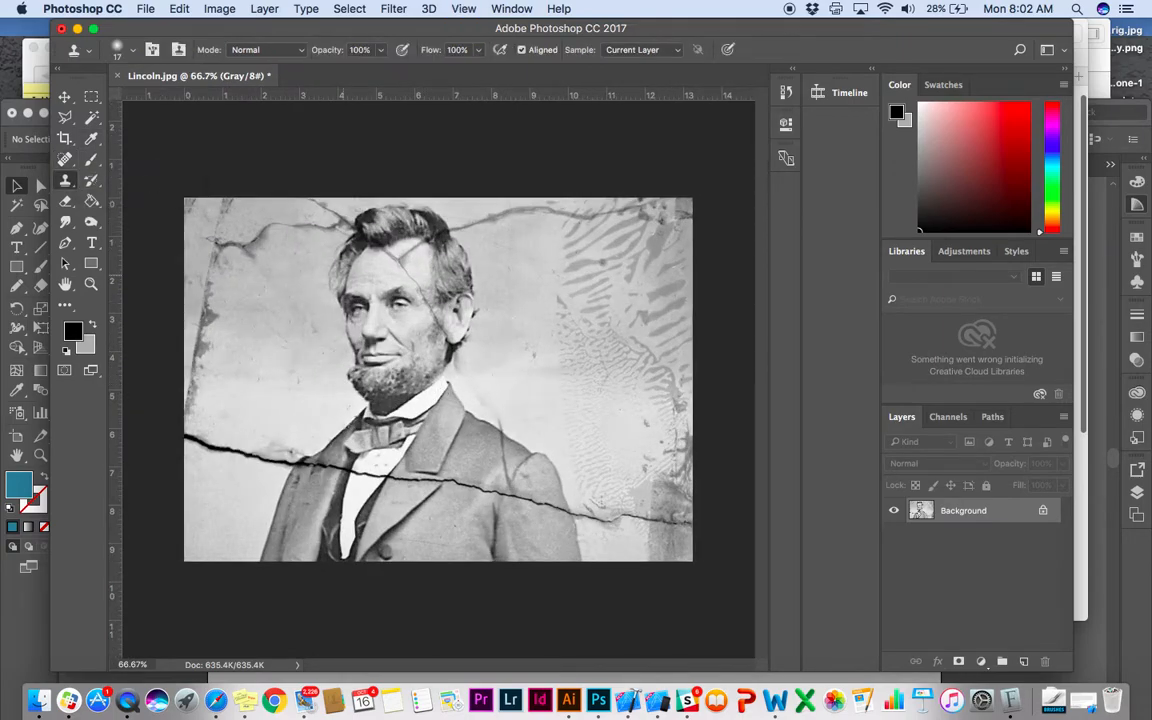
{"action": "left_click", "coordinate": [136, 50]}
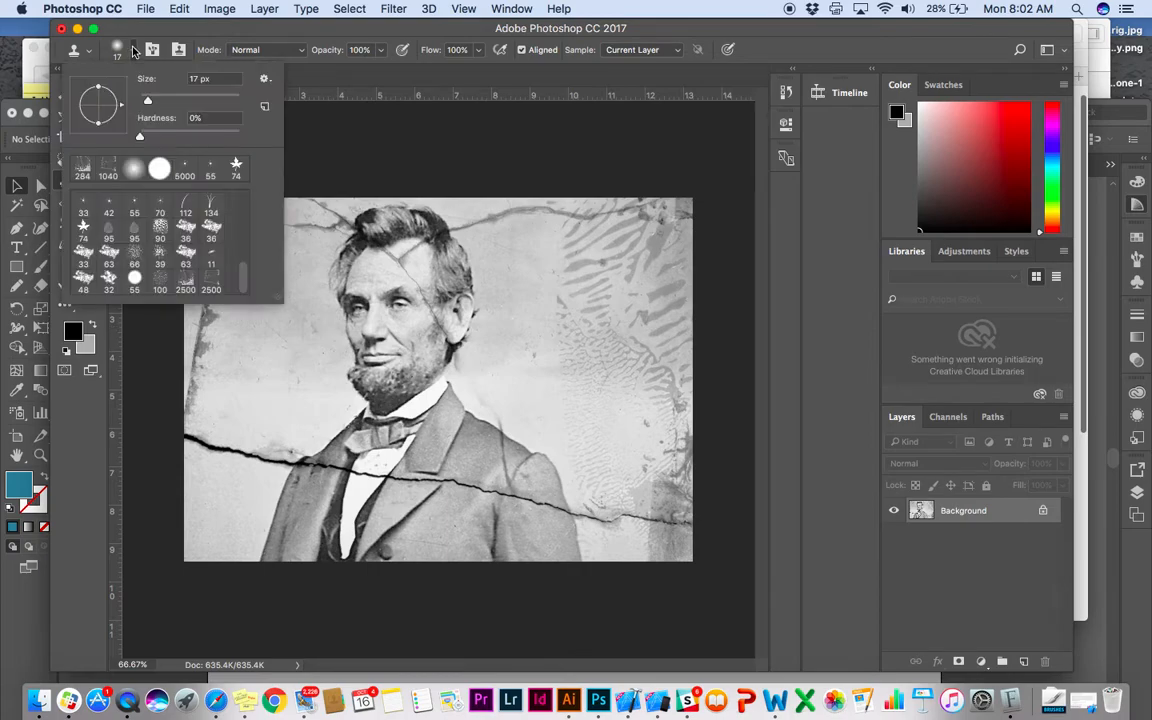
{"action": "left_click_drag", "start_coordinate": [147, 103], "coordinate": [167, 104]}
Step: Reduce the Clone Stamp brush size to 33 px for working closely on the coat's cracks
{"action": "key", "text": "super+1"}
{"action": "scroll", "coordinate": [480, 500], "scroll_direction": "up", "scroll_amount": 5}
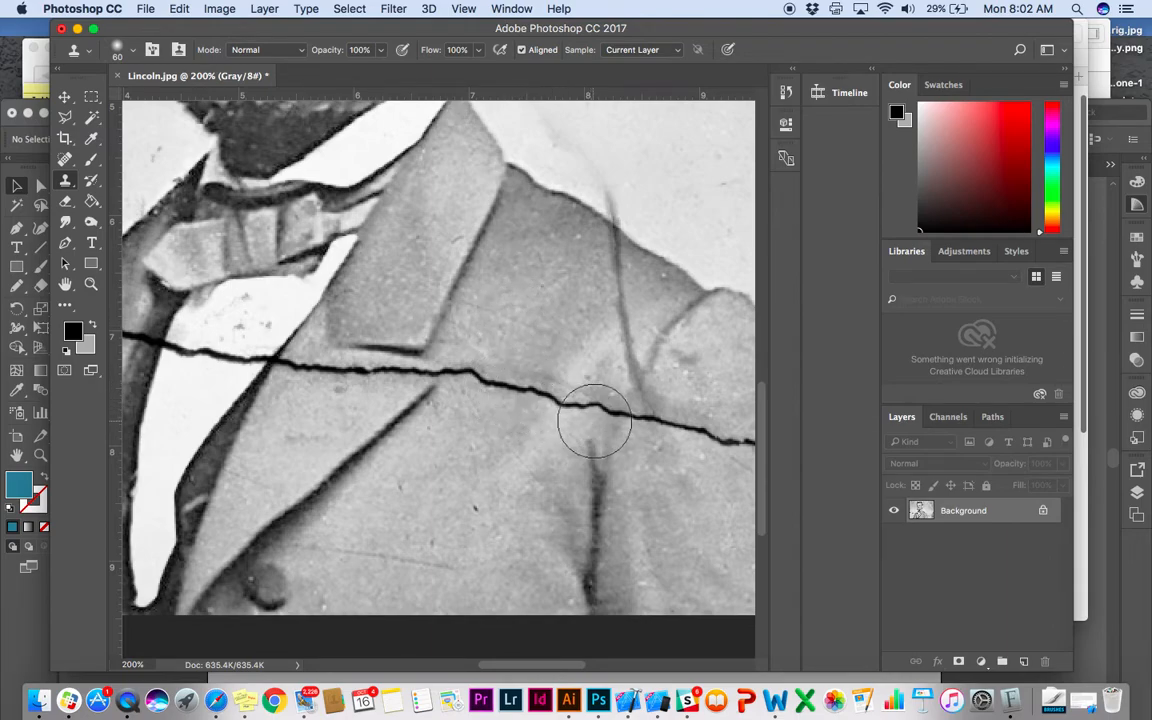
{"action": "left_click", "coordinate": [119, 48]}
{"action": "left_click_drag", "start_coordinate": [172, 104], "coordinate": [166, 104]}
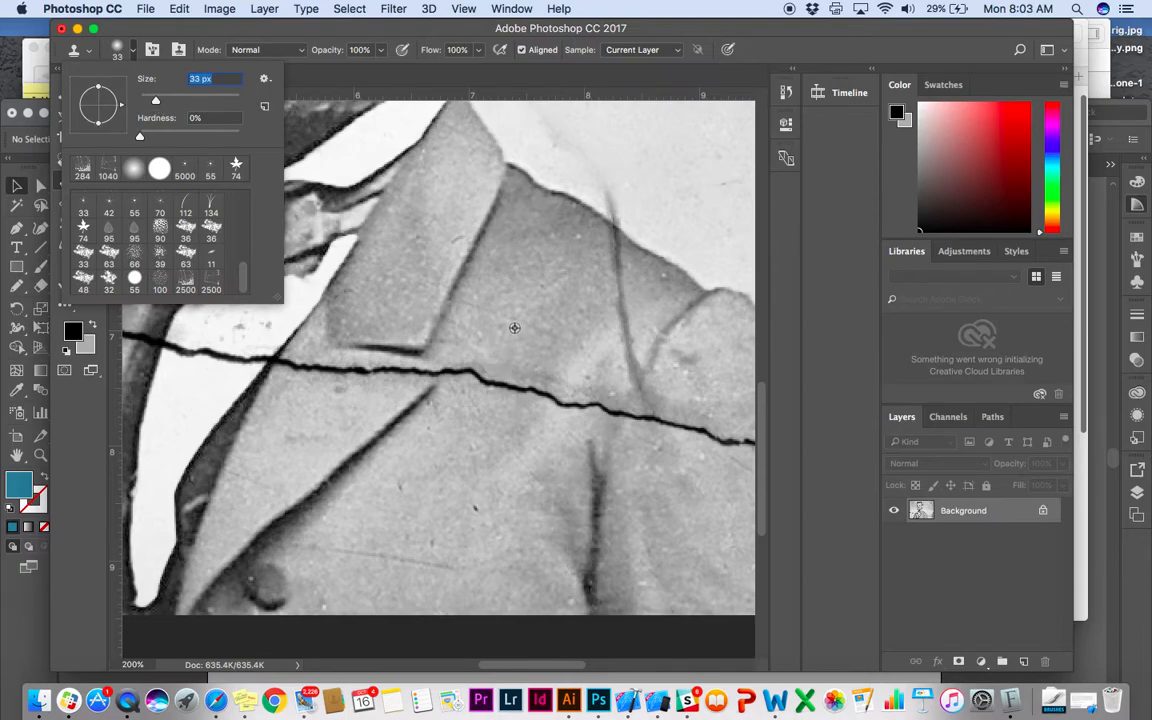
Step: Clone clean coat fabric over the black crack between the lapel notch and the fold at the shoulder
{"action": "key", "text": "Return"}
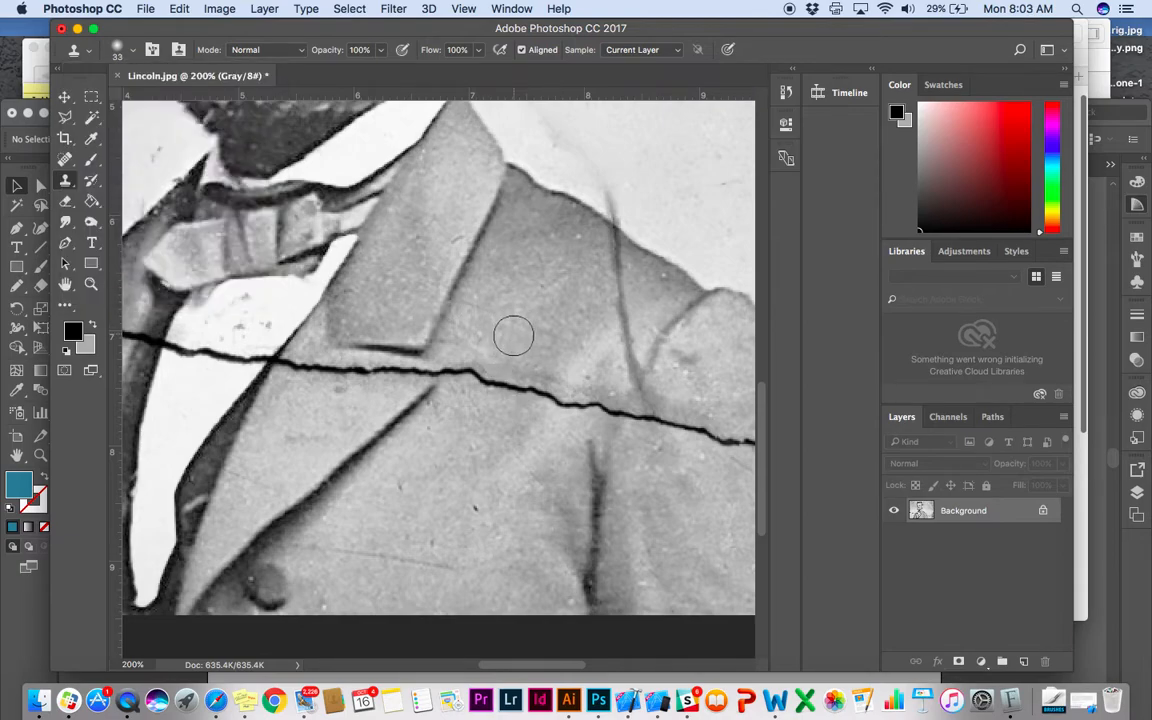
{"action": "mouse_move", "coordinate": [503, 374]}
{"action": "left_mouse_down"}
{"action": "mouse_move", "coordinate": [496, 387]}
{"action": "mouse_move", "coordinate": [514, 386]}
{"action": "mouse_move", "coordinate": [480, 380]}
{"action": "left_mouse_up"}
{"action": "key", "text": "super+z"}
{"action": "left_click", "coordinate": [488, 335], "text": "alt"}
{"action": "left_click", "coordinate": [485, 378]}
{"action": "left_click", "coordinate": [478, 375]}
{"action": "mouse_move", "coordinate": [478, 375]}
{"action": "left_mouse_down"}
{"action": "mouse_move", "coordinate": [453, 368]}
{"action": "mouse_move", "coordinate": [540, 397]}
{"action": "left_mouse_up"}
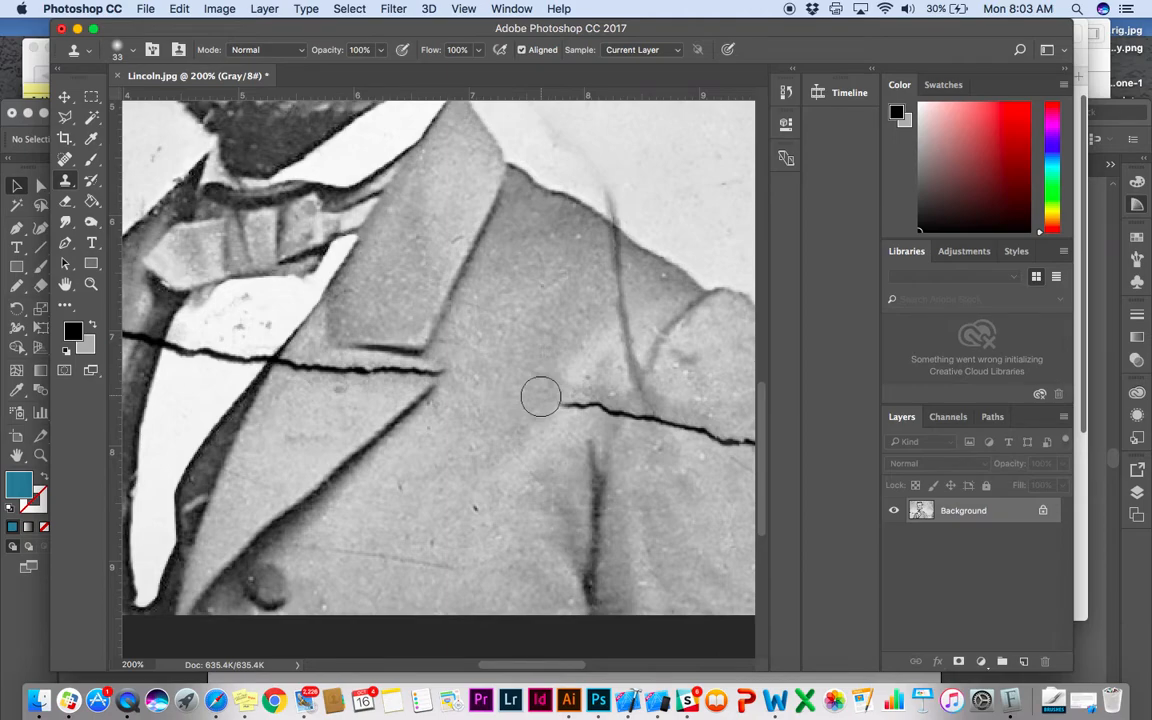
Step: Clone clean skin over the crack running down the cheek from beside the eye to the ear
{"action": "left_click", "coordinate": [585, 208], "text": "alt"}
{"action": "key", "text": "super+minus"}
{"action": "key", "text": "super+minus"}
{"action": "key", "text": "super+minus"}
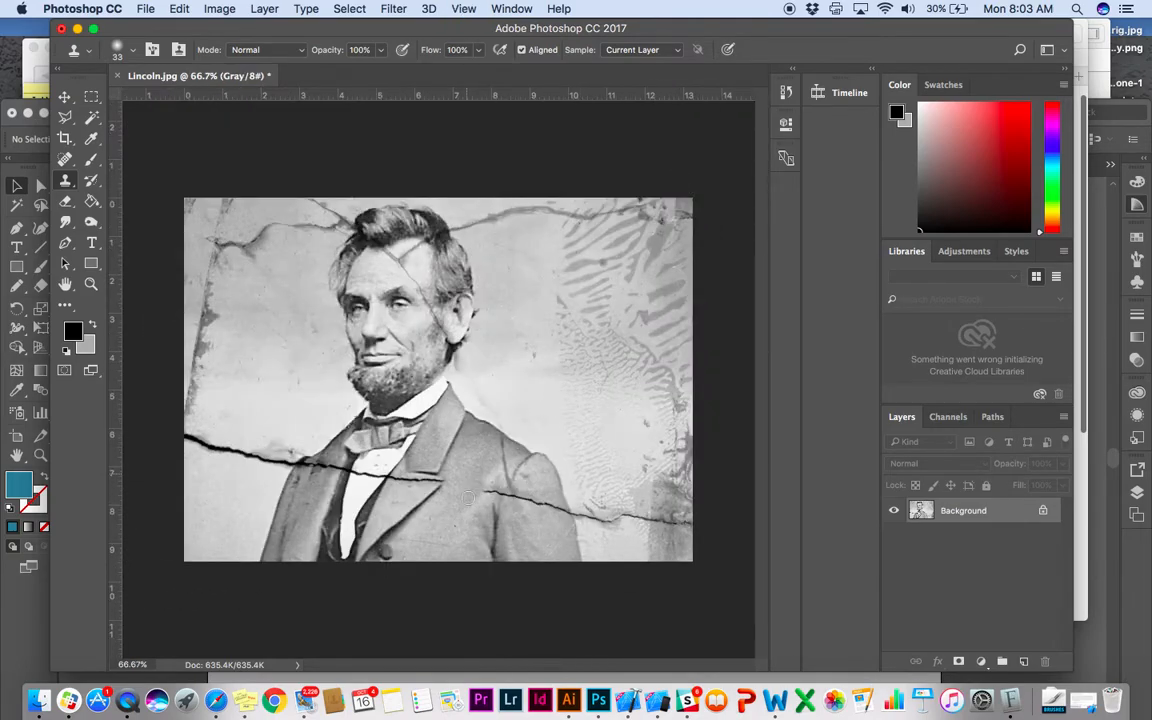
{"action": "key", "text": "super+plus"}
{"action": "key", "text": "super+plus"}
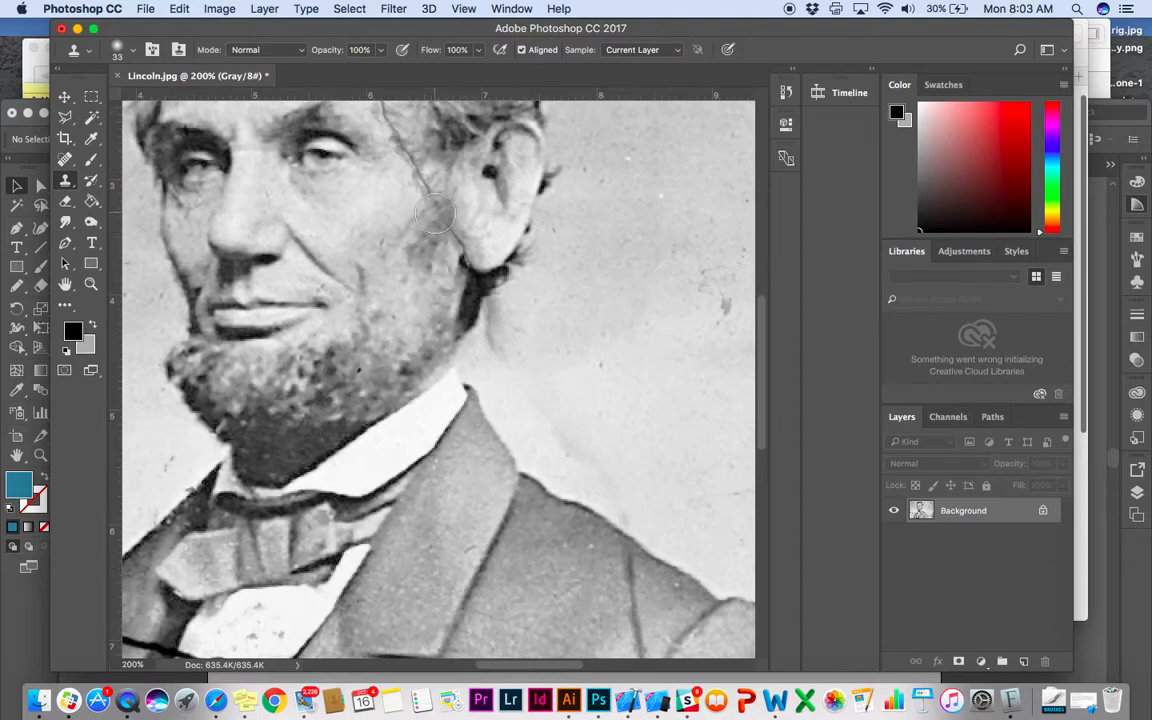
{"action": "left_click_drag", "start_coordinate": [433, 213], "coordinate": [396, 157]}
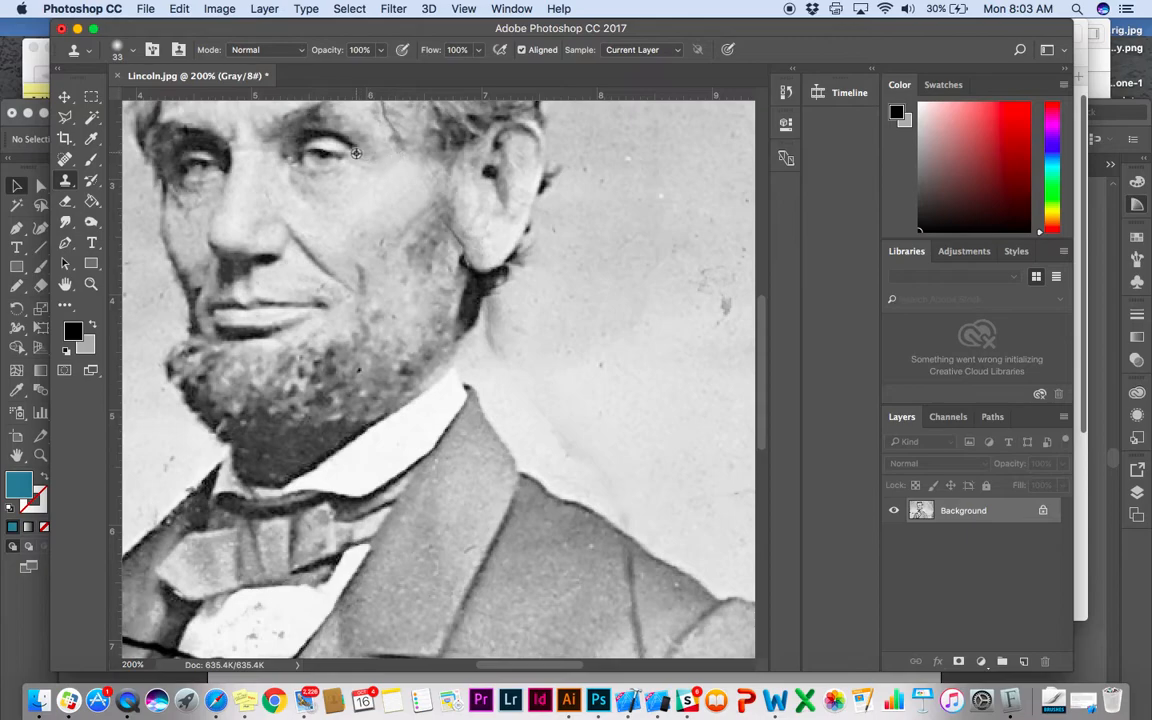
{"action": "left_click", "coordinate": [324, 154], "text": "alt"}
{"action": "mouse_move", "coordinate": [396, 151]}
{"action": "left_mouse_down"}
{"action": "mouse_move", "coordinate": [380, 118]}
{"action": "mouse_move", "coordinate": [422, 180]}
{"action": "mouse_move", "coordinate": [399, 147]}
{"action": "mouse_move", "coordinate": [422, 180]}
{"action": "mouse_move", "coordinate": [410, 172]}
{"action": "mouse_move", "coordinate": [408, 192]}
{"action": "mouse_move", "coordinate": [441, 243]}
{"action": "mouse_move", "coordinate": [411, 193]}
{"action": "mouse_move", "coordinate": [401, 219]}
{"action": "mouse_move", "coordinate": [426, 219]}
{"action": "mouse_move", "coordinate": [424, 277]}
{"action": "left_mouse_up"}
{"action": "key", "text": "super+minus"}
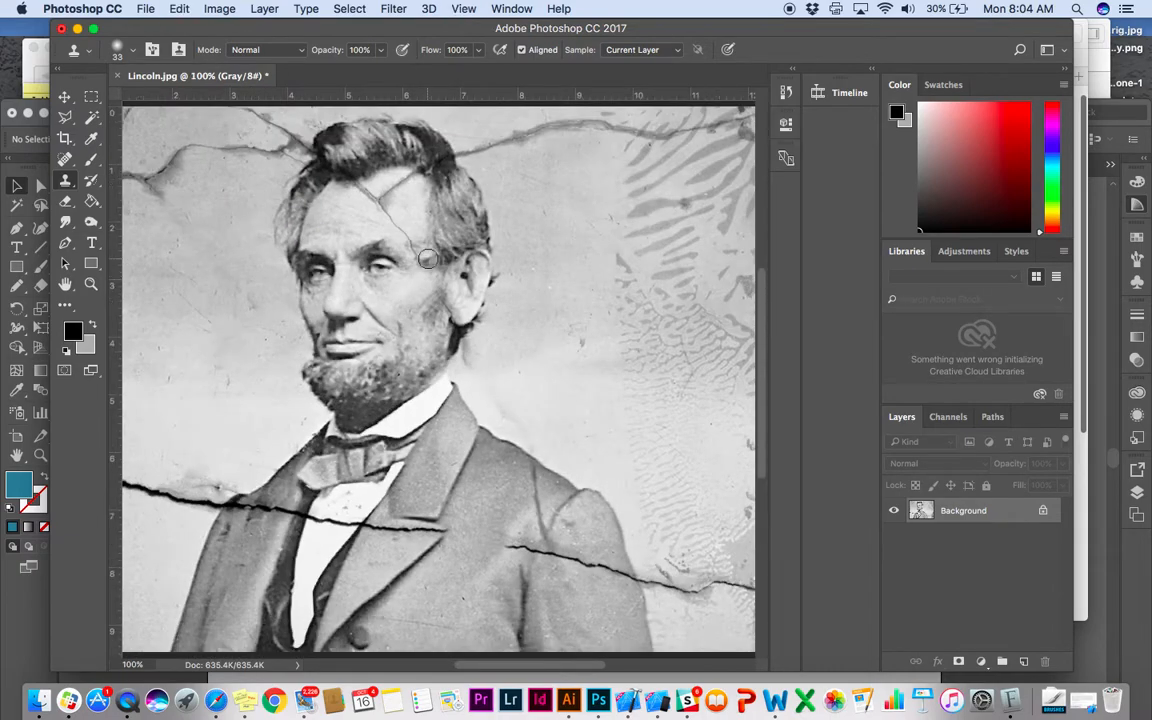
Step: Clone clean forehead skin over the upper forehead crack and its branch up to the hairline
{"action": "key", "text": "super+plus"}
{"action": "key", "text": "super+plus"}
{"action": "scroll", "coordinate": [427, 255], "scroll_direction": "up", "scroll_amount": 10}
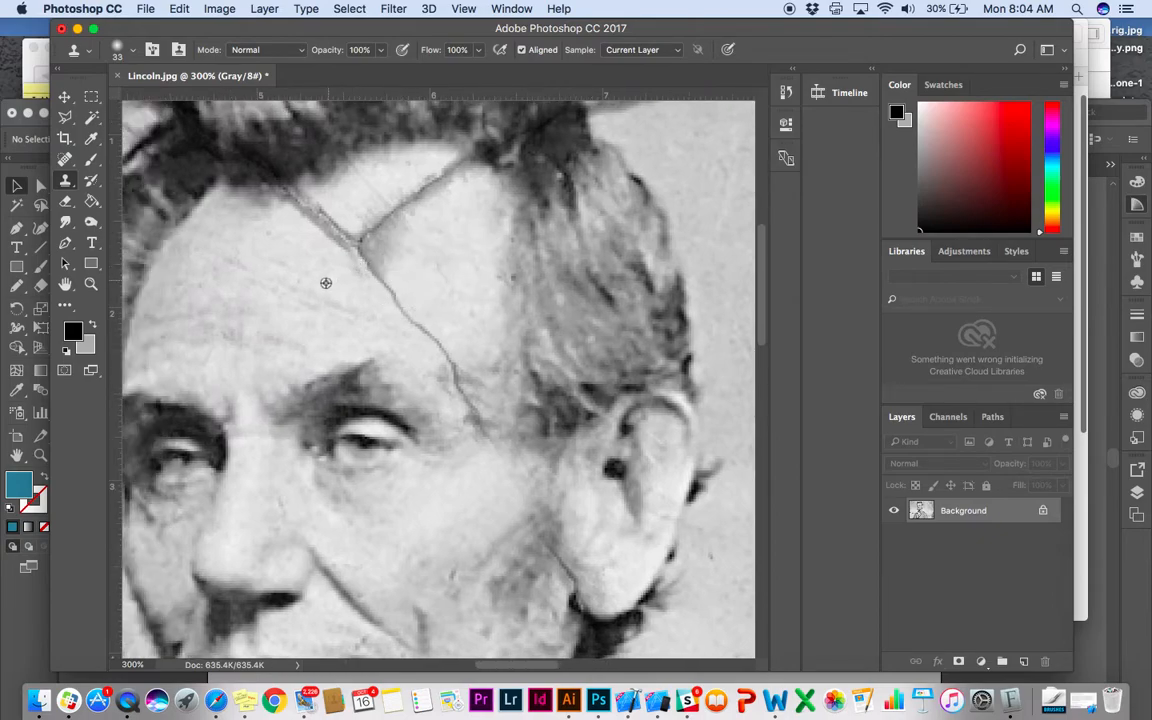
{"action": "left_click", "coordinate": [320, 287], "text": "alt"}
{"action": "mouse_move", "coordinate": [347, 257]}
{"action": "left_mouse_down"}
{"action": "mouse_move", "coordinate": [360, 247]}
{"action": "mouse_move", "coordinate": [298, 218]}
{"action": "mouse_move", "coordinate": [350, 245]}
{"action": "mouse_move", "coordinate": [402, 296]}
{"action": "left_mouse_up"}
{"action": "left_click", "coordinate": [339, 259], "text": "alt"}
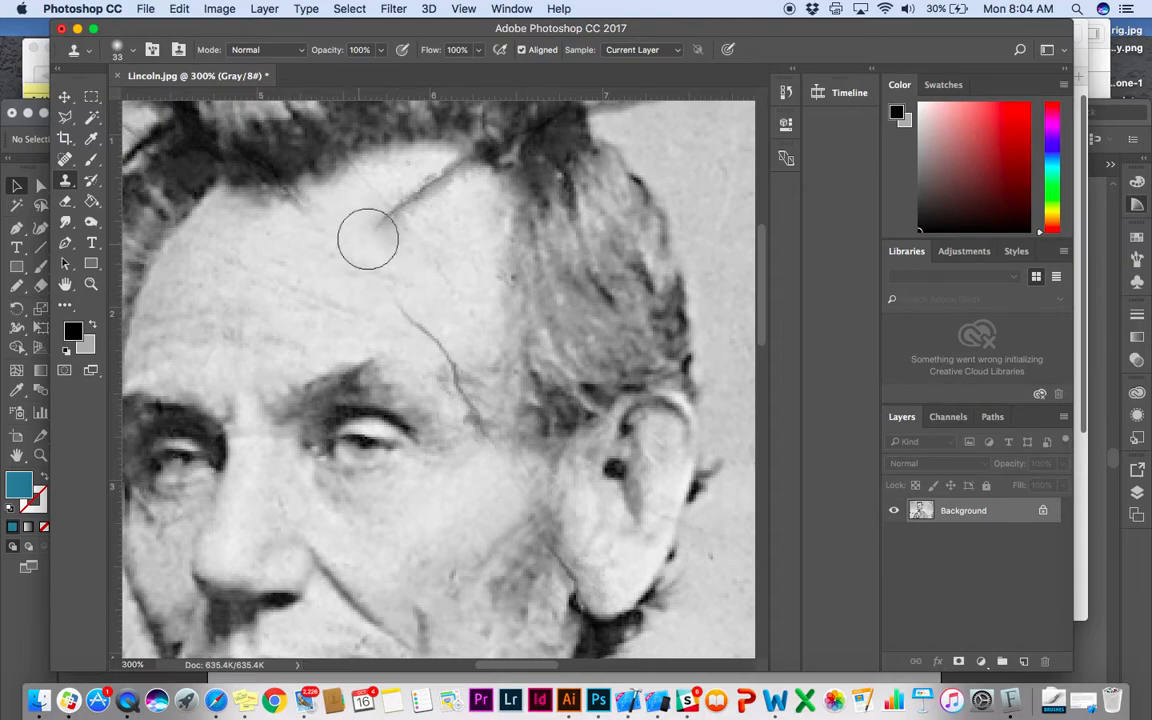
{"action": "mouse_move", "coordinate": [401, 215]}
{"action": "left_mouse_down"}
{"action": "mouse_move", "coordinate": [455, 180]}
{"action": "mouse_move", "coordinate": [450, 200]}
{"action": "left_mouse_up"}
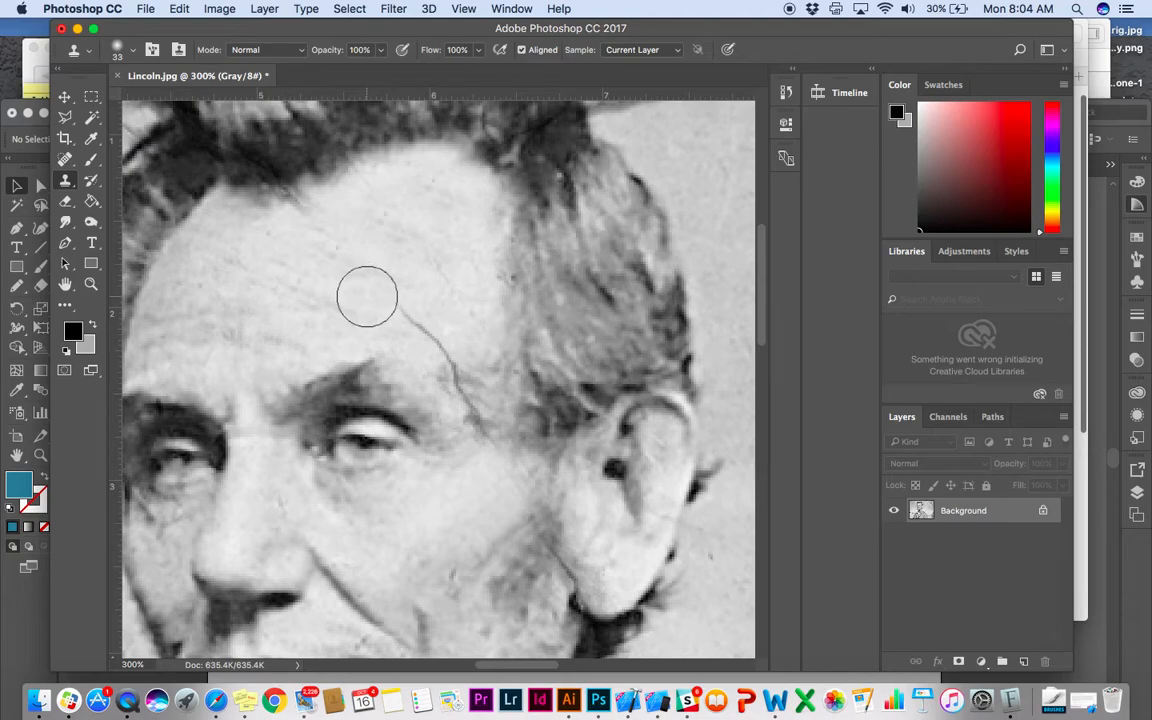
Step: Clone clean skin over the remaining crack from the middle of the forehead down to the temple
{"action": "left_click", "coordinate": [343, 301], "text": "alt"}
{"action": "left_click_drag", "start_coordinate": [417, 309], "coordinate": [457, 383]}
{"action": "left_click", "coordinate": [451, 366], "text": "alt"}
{"action": "left_click", "coordinate": [467, 401]}
{"action": "left_click", "coordinate": [473, 420]}
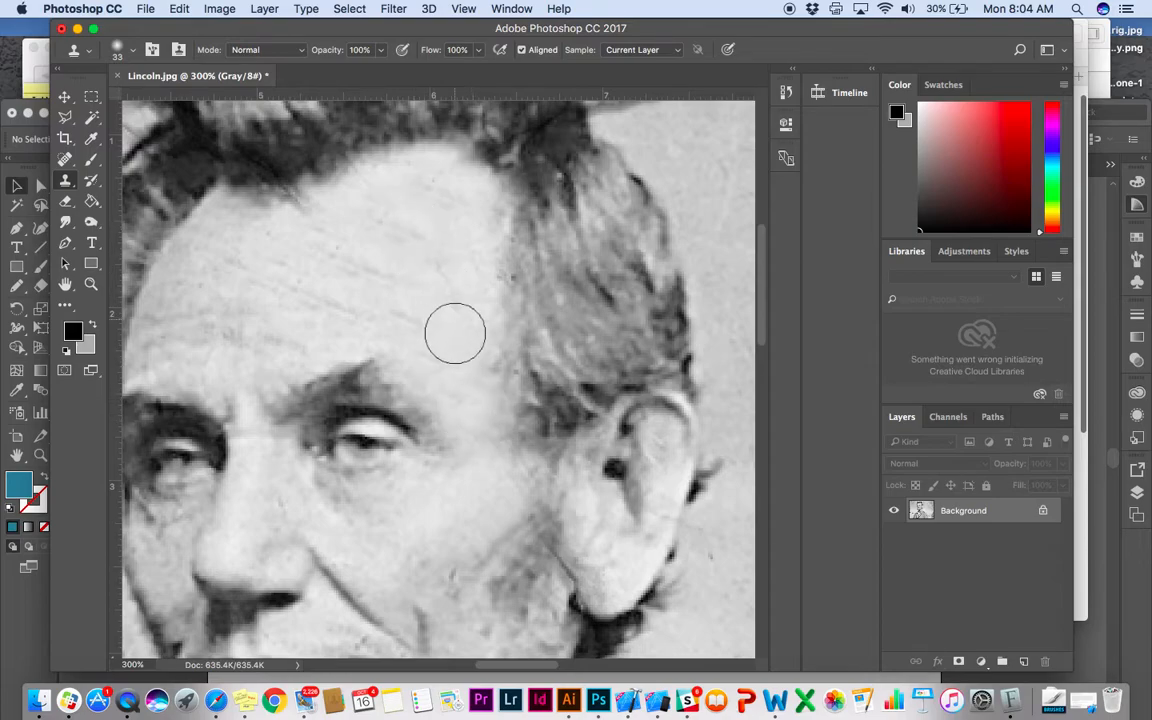
{"action": "key", "text": "super+1"}
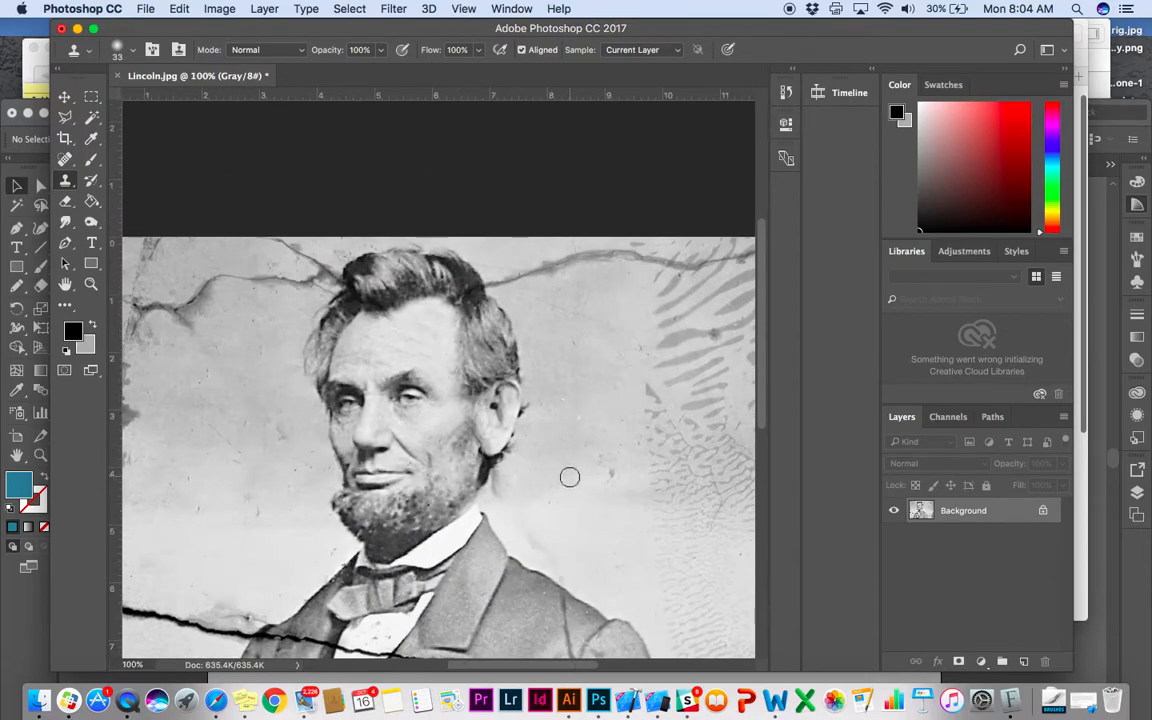
Step: Select a rectangle of the striped stain in the backdrop right of the face, fill it with Content-Aware, and compare before and after
{"action": "key", "text": "super+minus"}
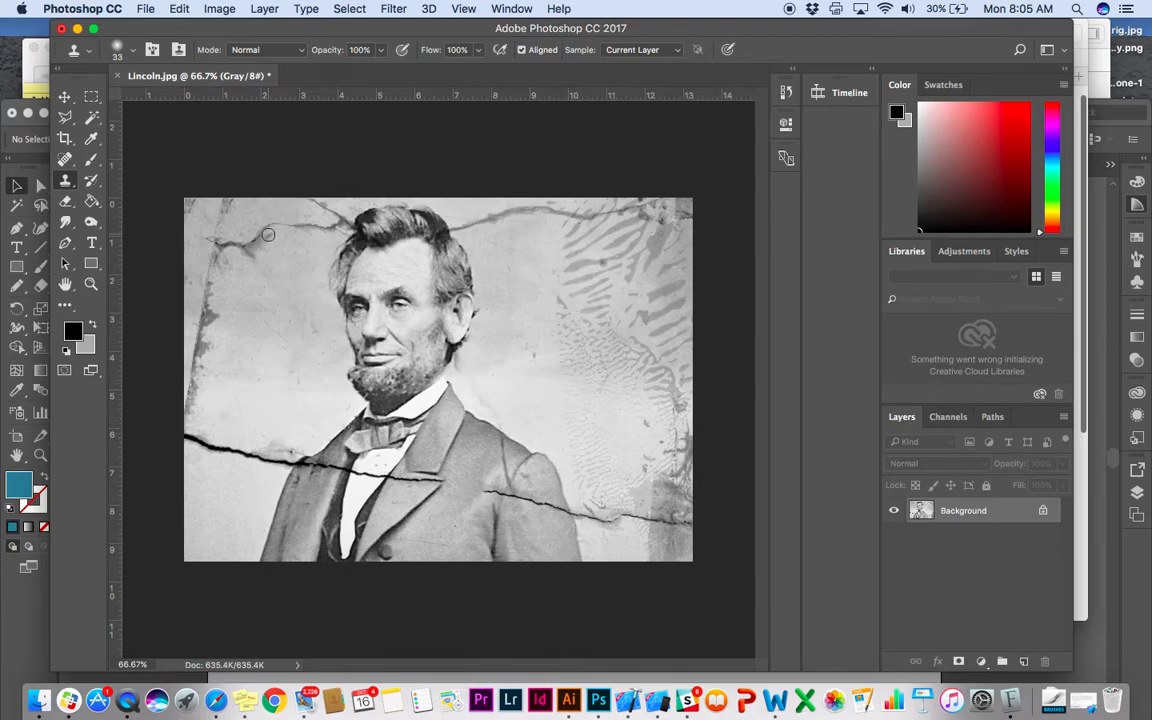
{"action": "left_click", "coordinate": [91, 100]}
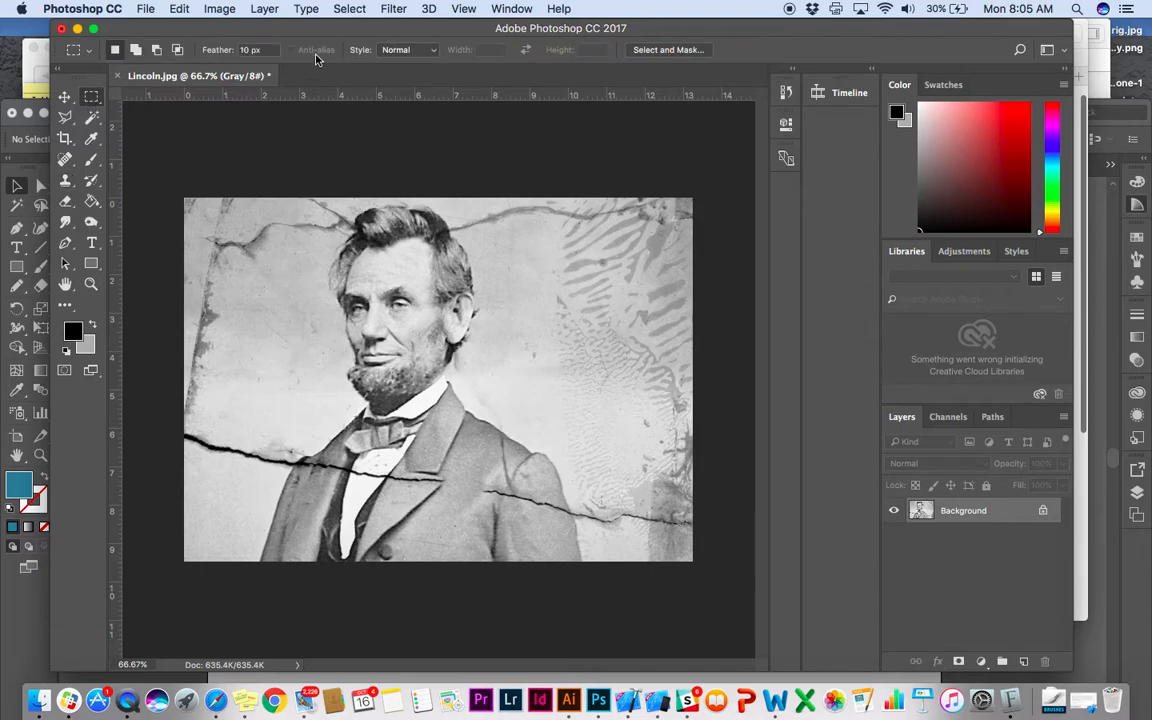
{"action": "left_click_drag", "start_coordinate": [537, 242], "coordinate": [637, 412]}
{"action": "left_click_drag", "start_coordinate": [638, 410], "coordinate": [638, 410]}
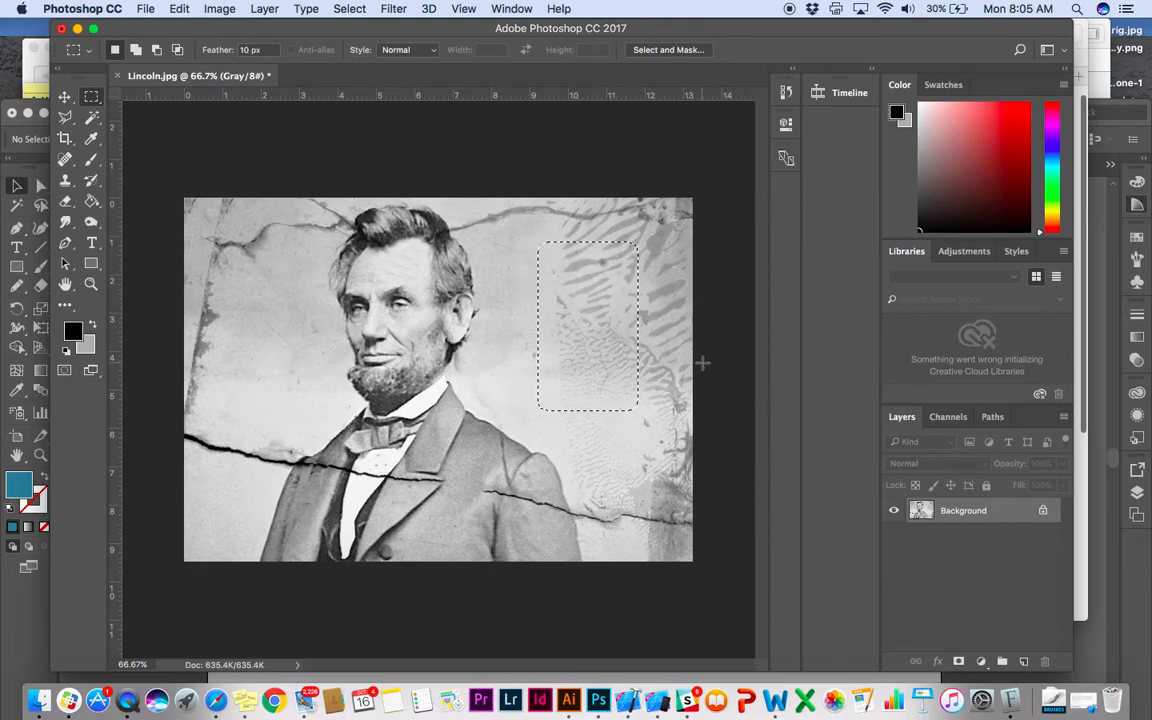
{"action": "key", "text": "shift+BackSpace"}
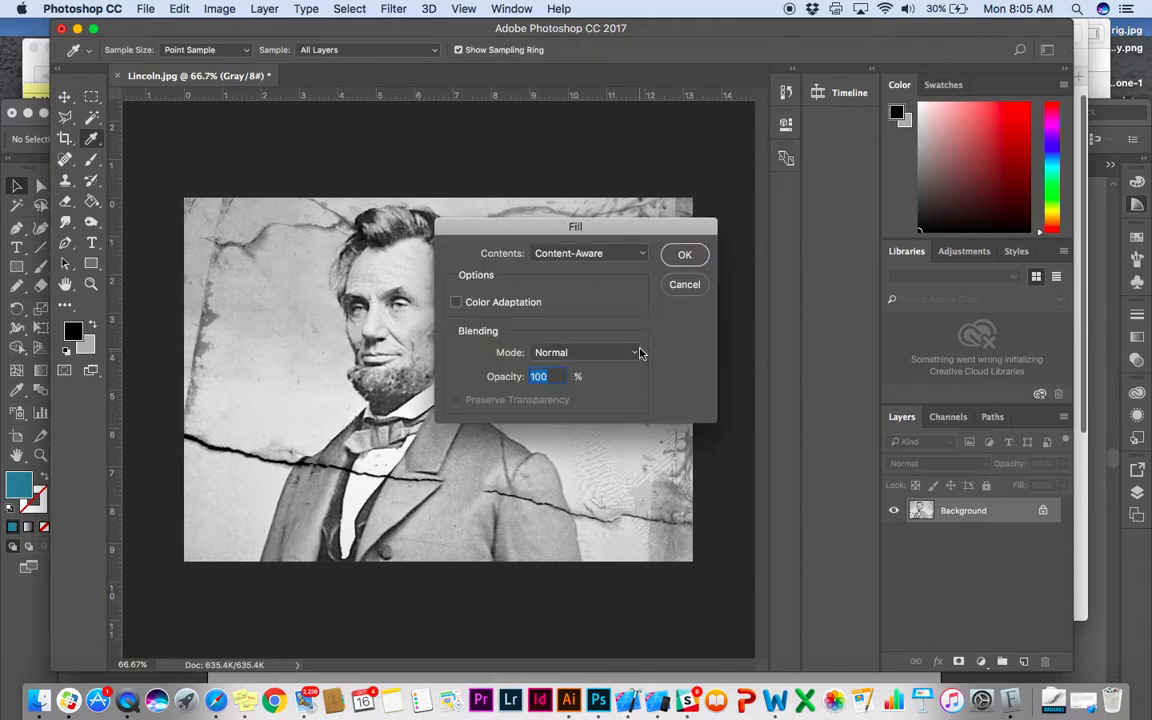
{"action": "left_click", "coordinate": [566, 255]}
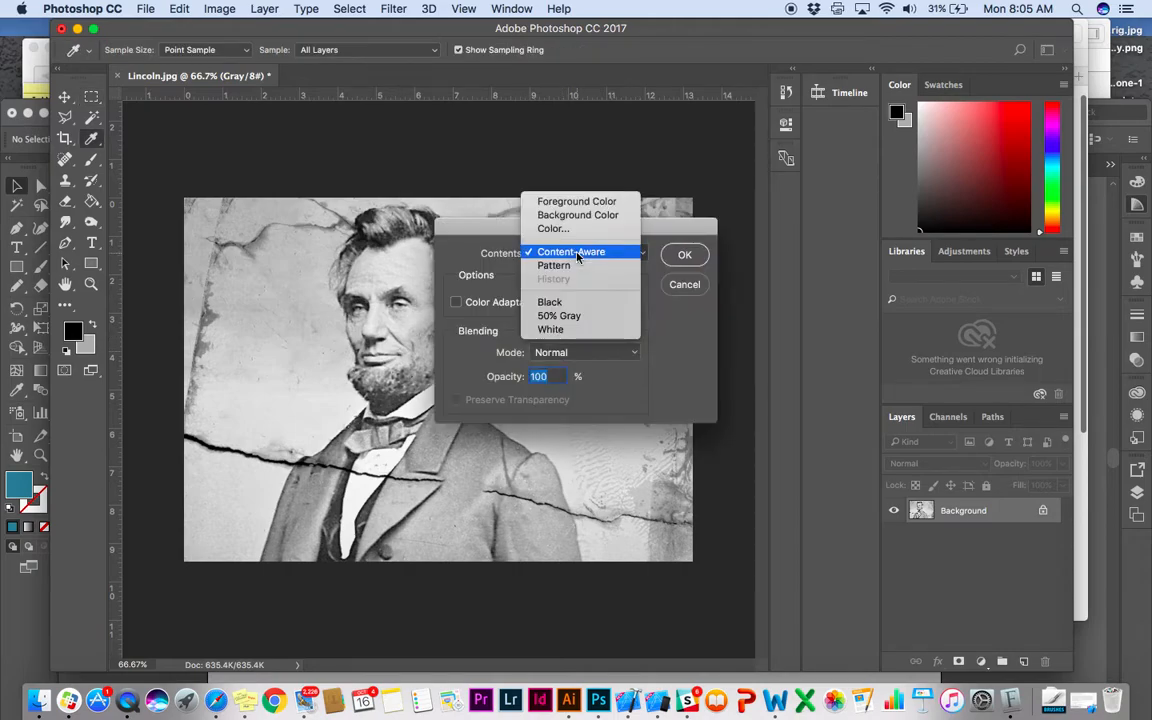
{"action": "left_click", "coordinate": [576, 257]}
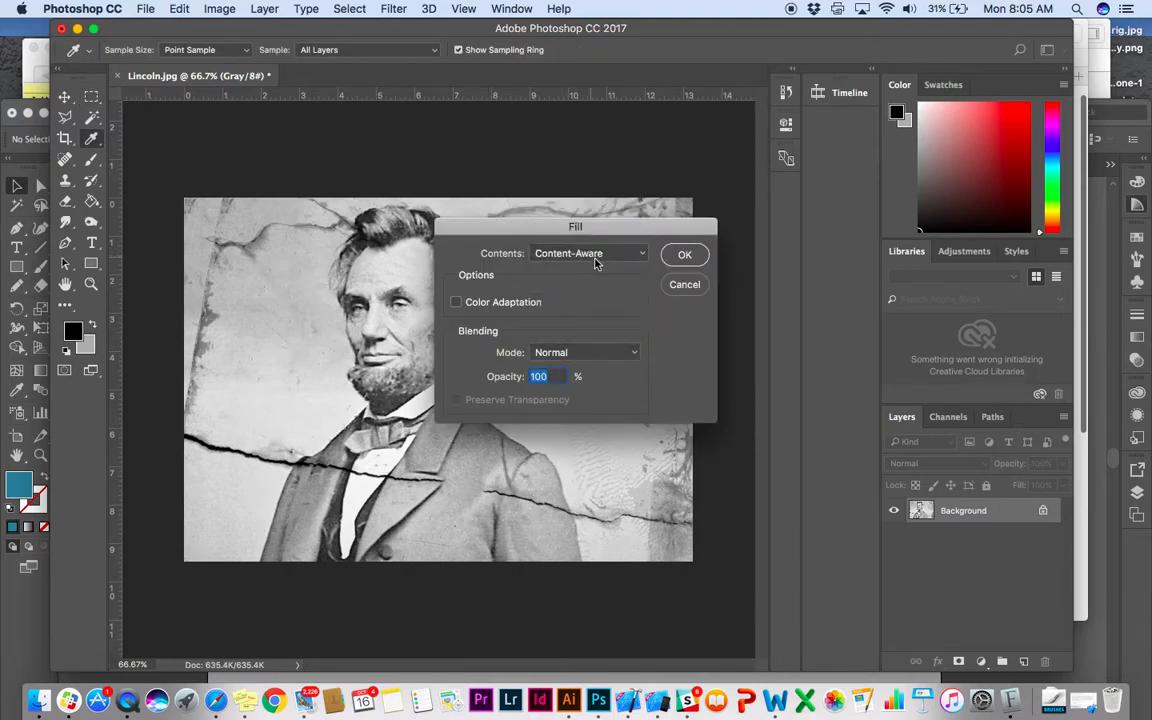
{"action": "left_click", "coordinate": [688, 256]}
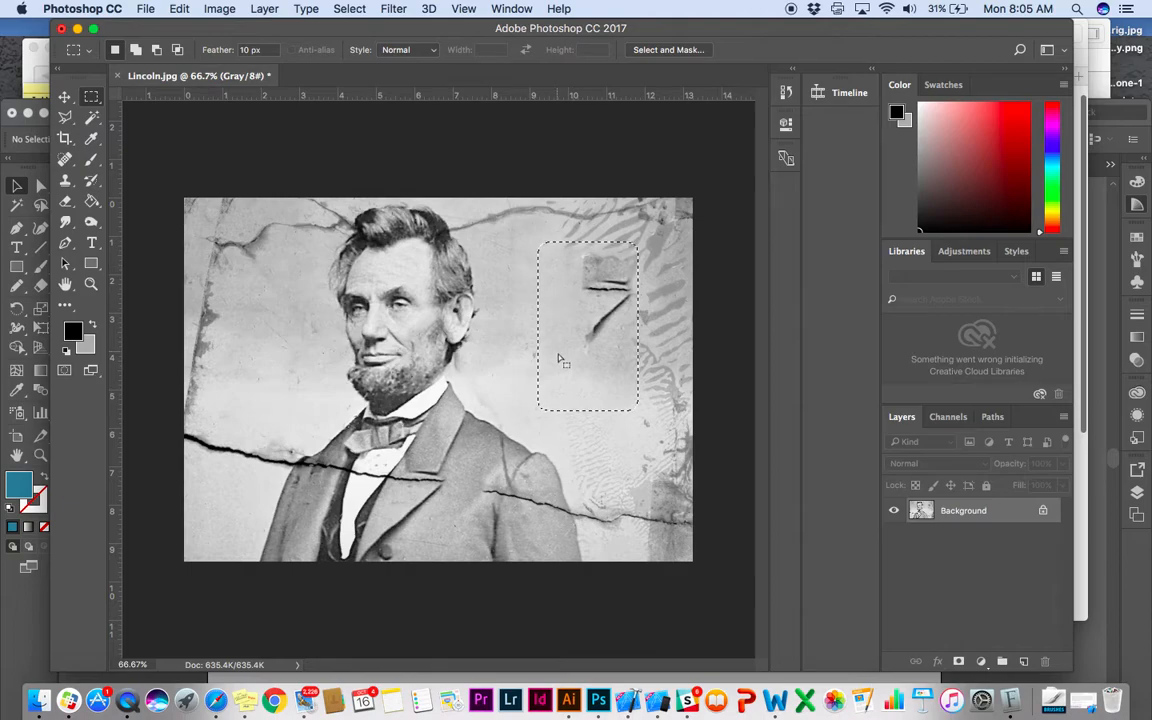
{"action": "key", "text": "super+z"}
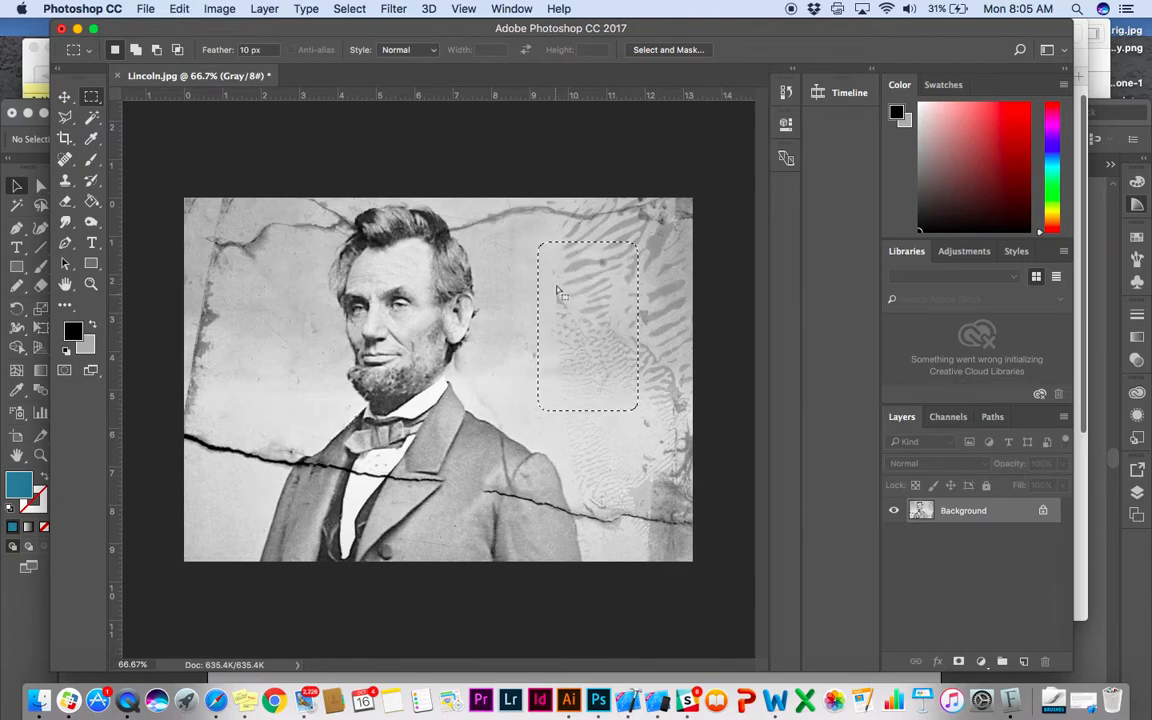
{"action": "key", "text": "super+z"}
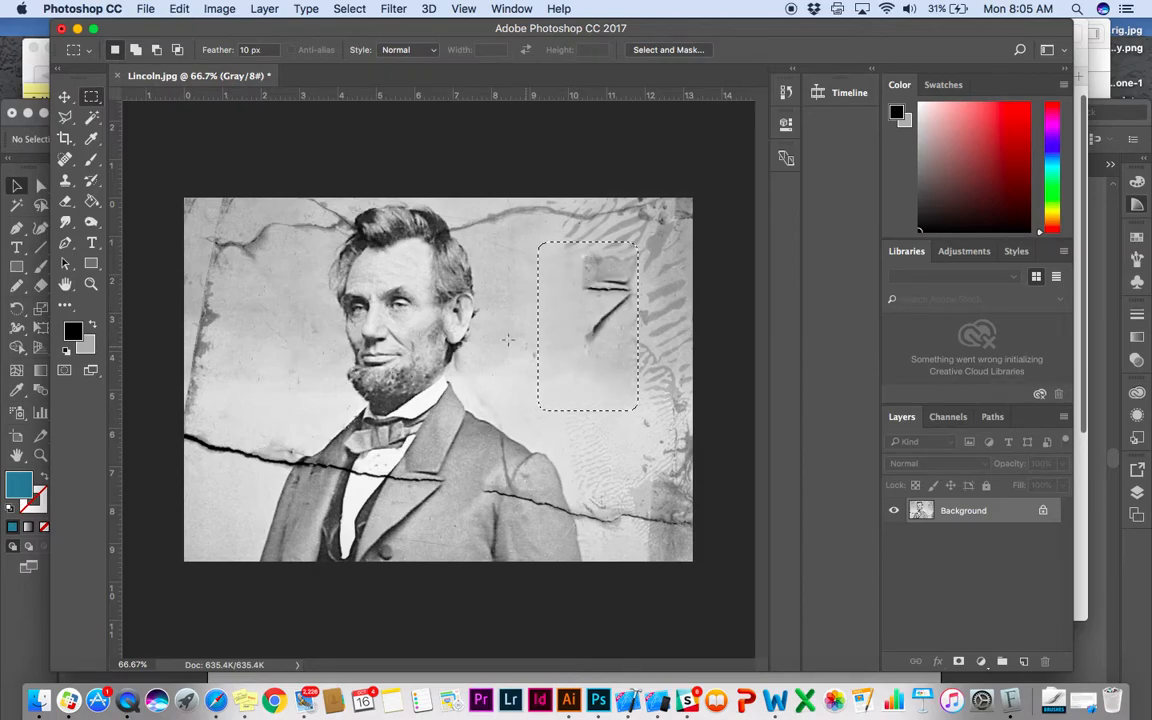
Step: Deselect, and use the Spot Healing Brush on the dark marks in the filled area and the backdrop crack right of the hair
{"action": "left_click", "coordinate": [167, 133]}
{"action": "left_click", "coordinate": [64, 158]}
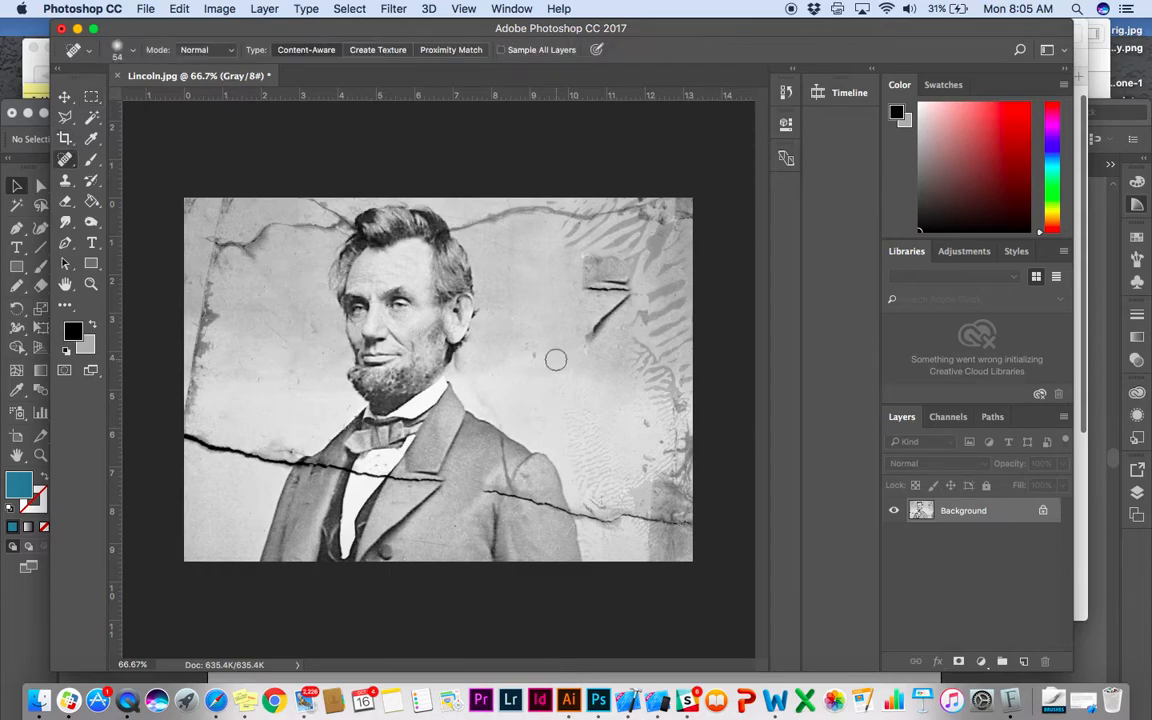
{"action": "left_click_drag", "start_coordinate": [623, 290], "coordinate": [585, 350]}
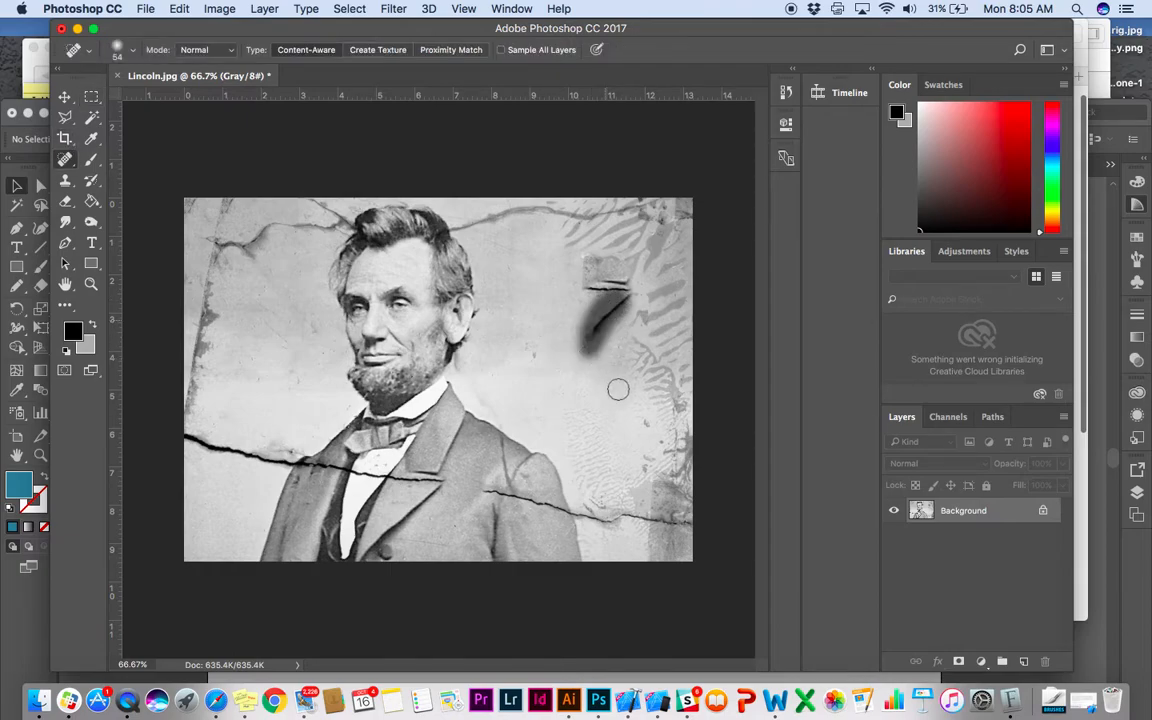
{"action": "left_click_drag", "start_coordinate": [593, 285], "coordinate": [590, 270]}
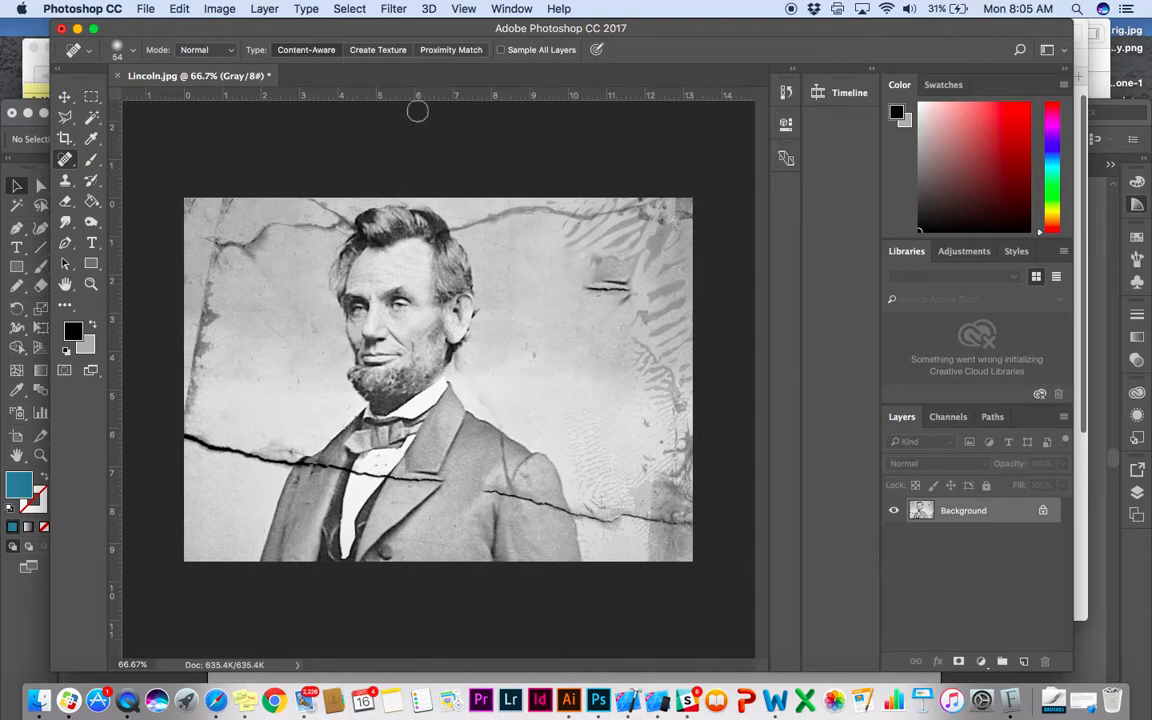
{"action": "left_click_drag", "start_coordinate": [594, 287], "coordinate": [621, 291]}
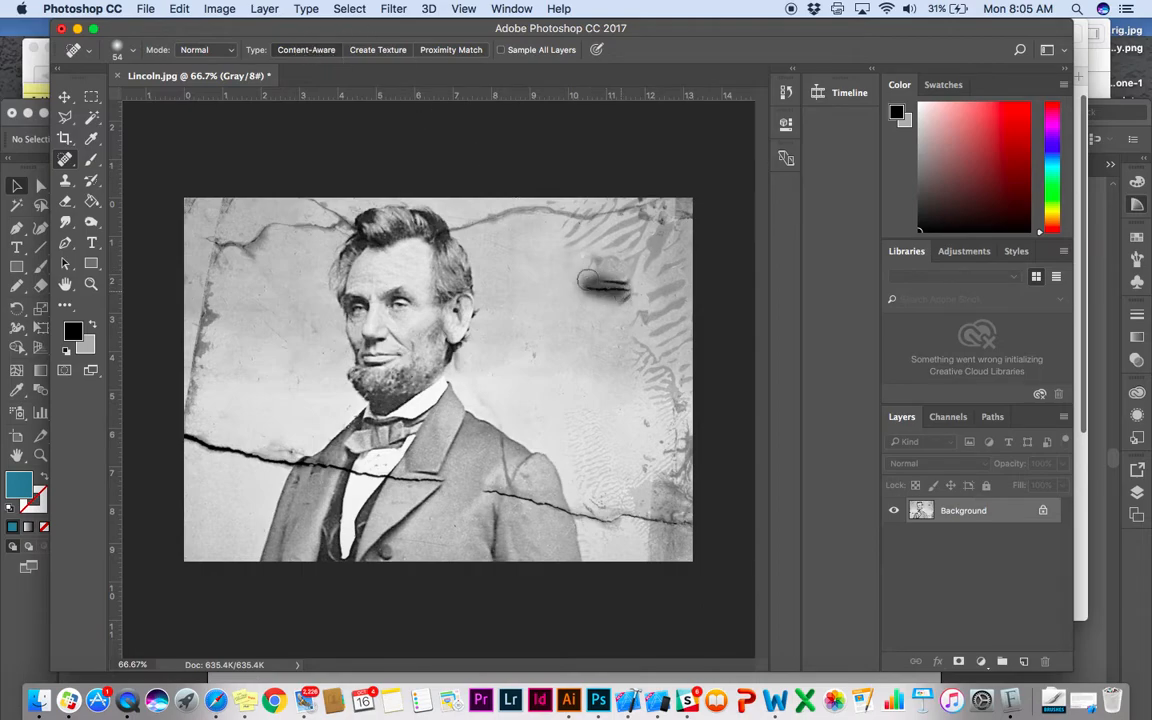
{"action": "left_click_drag", "start_coordinate": [449, 226], "coordinate": [542, 210]}
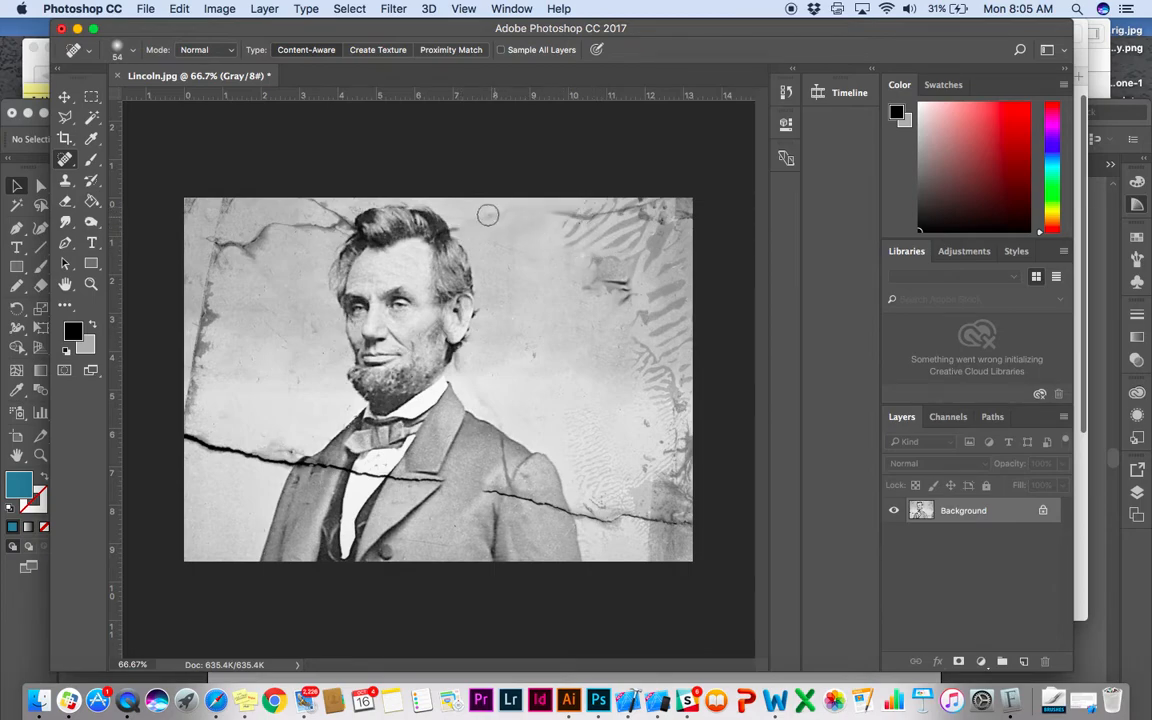
{"action": "mouse_move", "coordinate": [472, 220]}
{"action": "left_mouse_down"}
{"action": "mouse_move", "coordinate": [518, 206]}
{"action": "mouse_move", "coordinate": [580, 212]}
{"action": "left_mouse_up"}
Step: Apply a Brightness/Contrast adjustment to the portrait with brightness 6 and contrast 32
{"action": "left_click", "coordinate": [217, 8]}
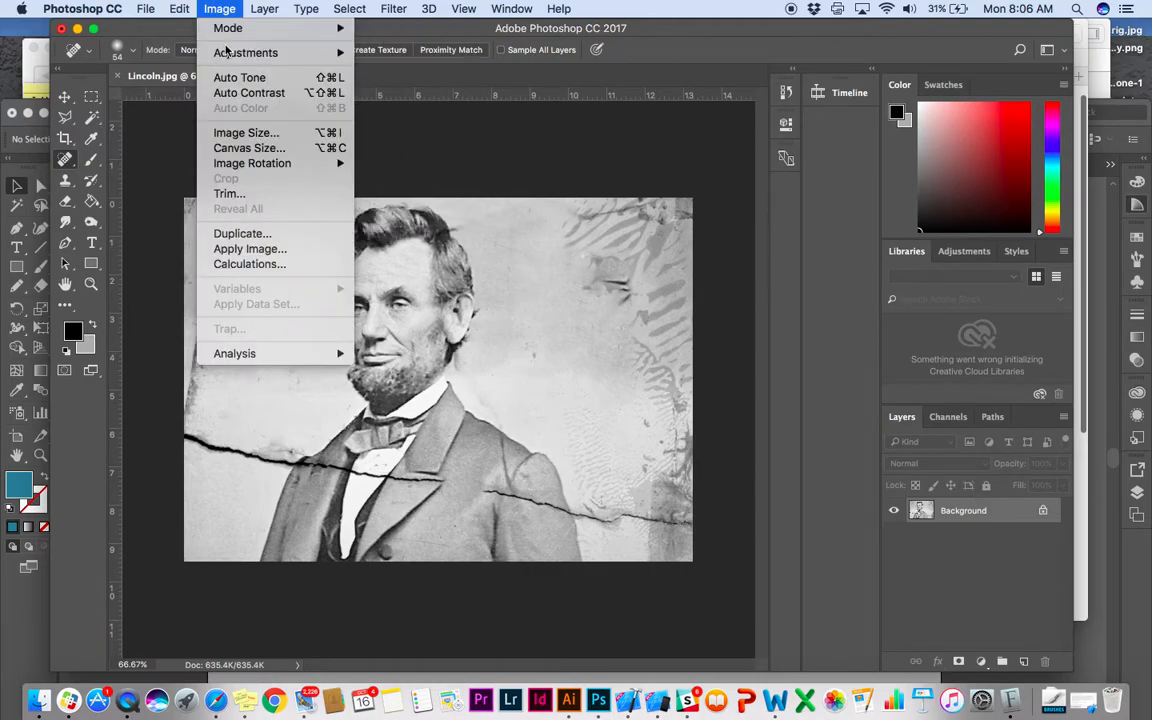
{"action": "mouse_move", "coordinate": [326, 50]}
{"action": "left_click", "coordinate": [396, 52]}
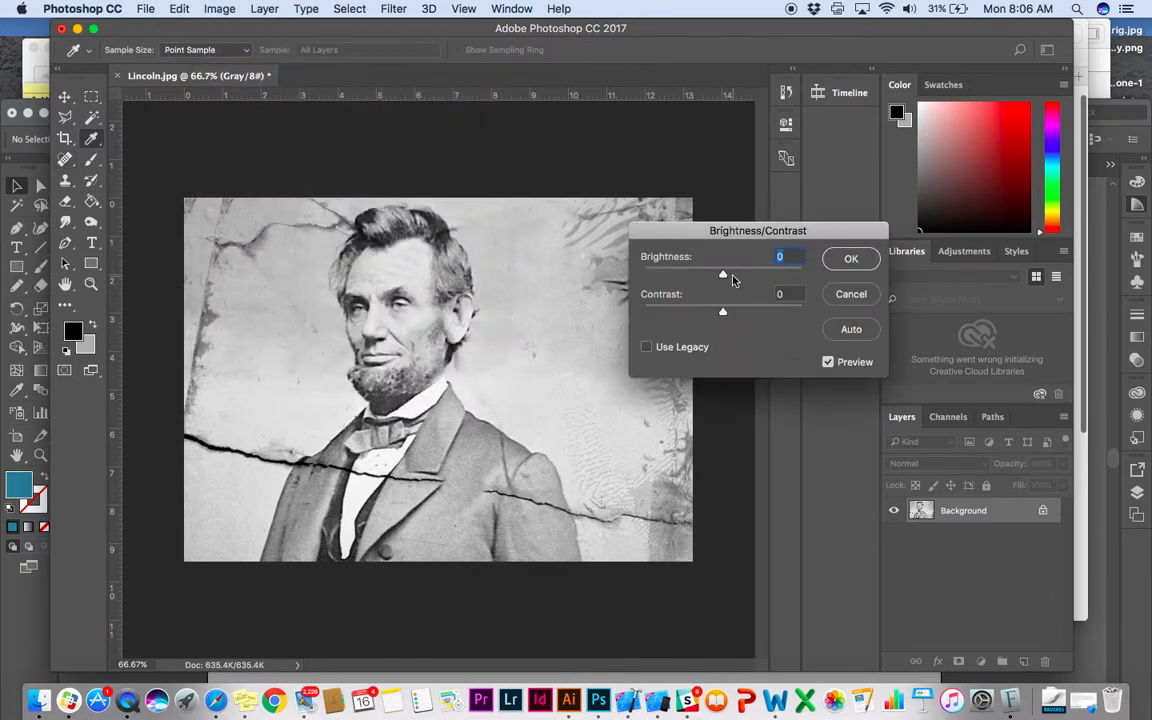
{"action": "left_click_drag", "start_coordinate": [722, 273], "coordinate": [750, 316]}
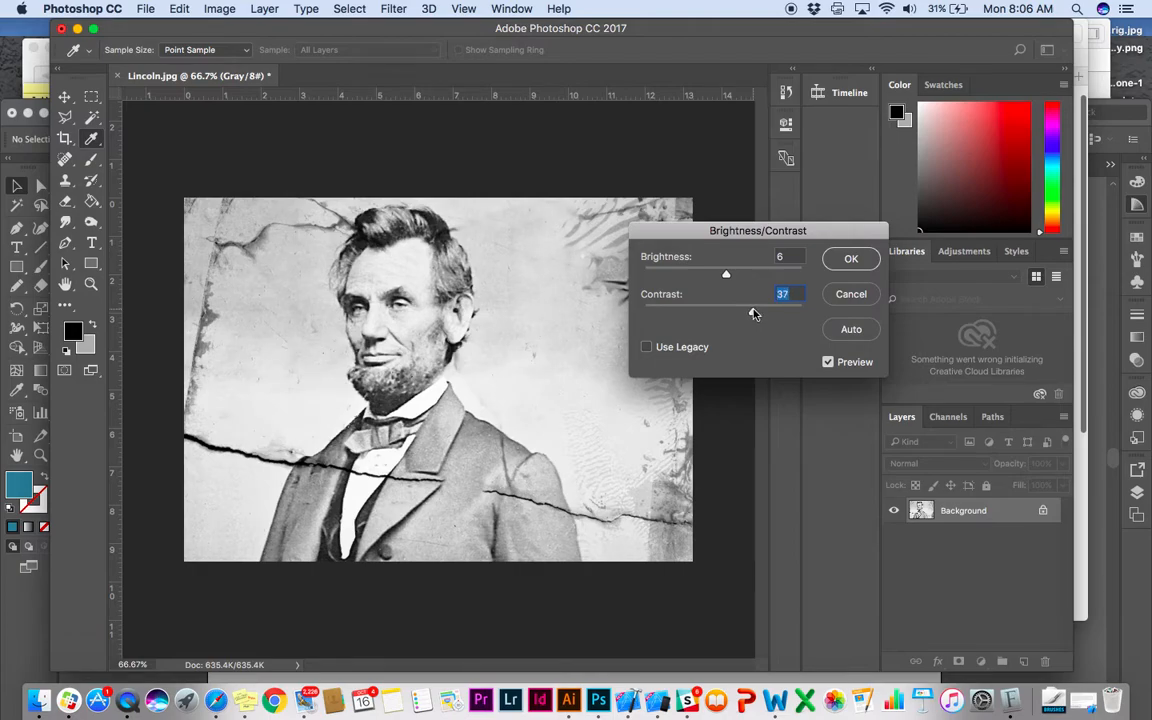
{"action": "left_click_drag", "start_coordinate": [754, 313], "coordinate": [751, 314]}
{"action": "left_click_drag", "start_coordinate": [748, 314], "coordinate": [749, 314]}
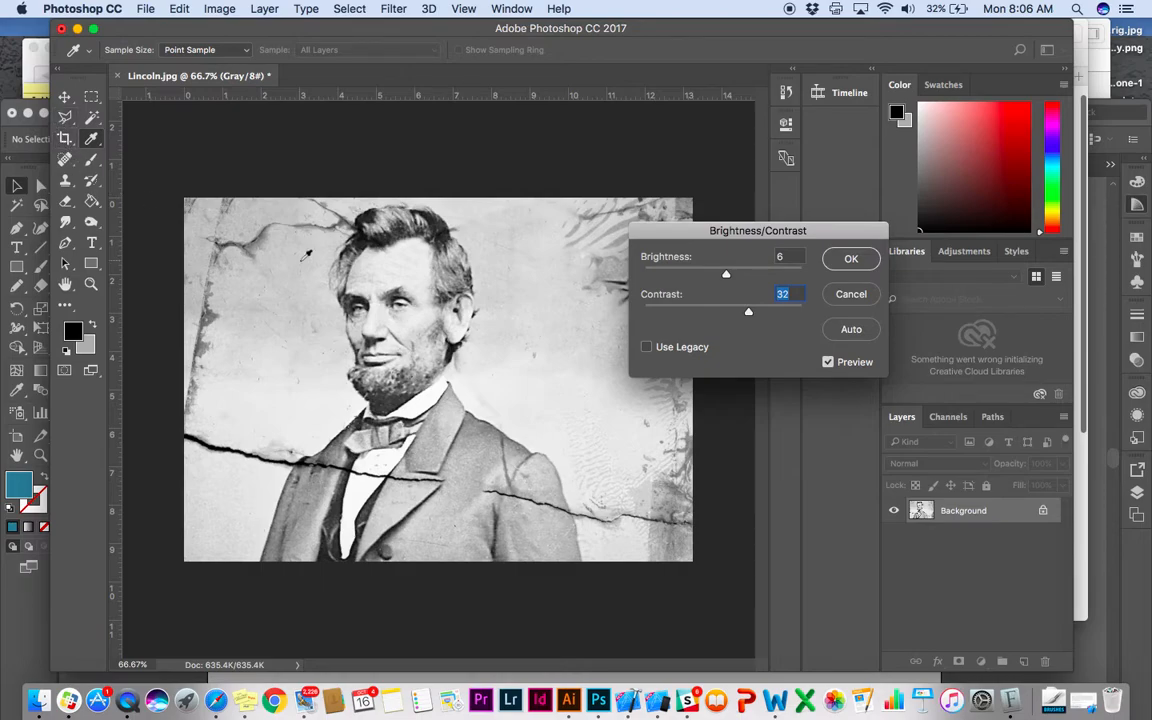
{"action": "left_click", "coordinate": [848, 260]}
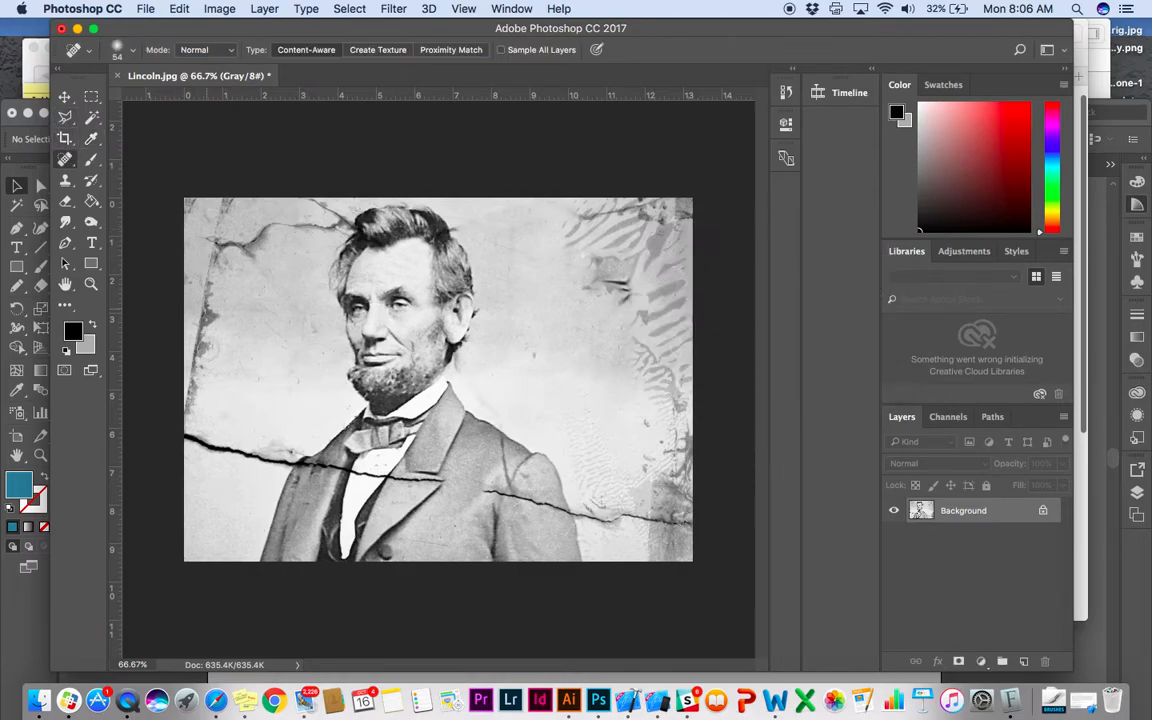
Step: Outline the stained left edge and cracked upper-left backdrop up to the hair with the Polygonal Lasso, and switch to the Clone Stamp
{"action": "left_click", "coordinate": [63, 120]}
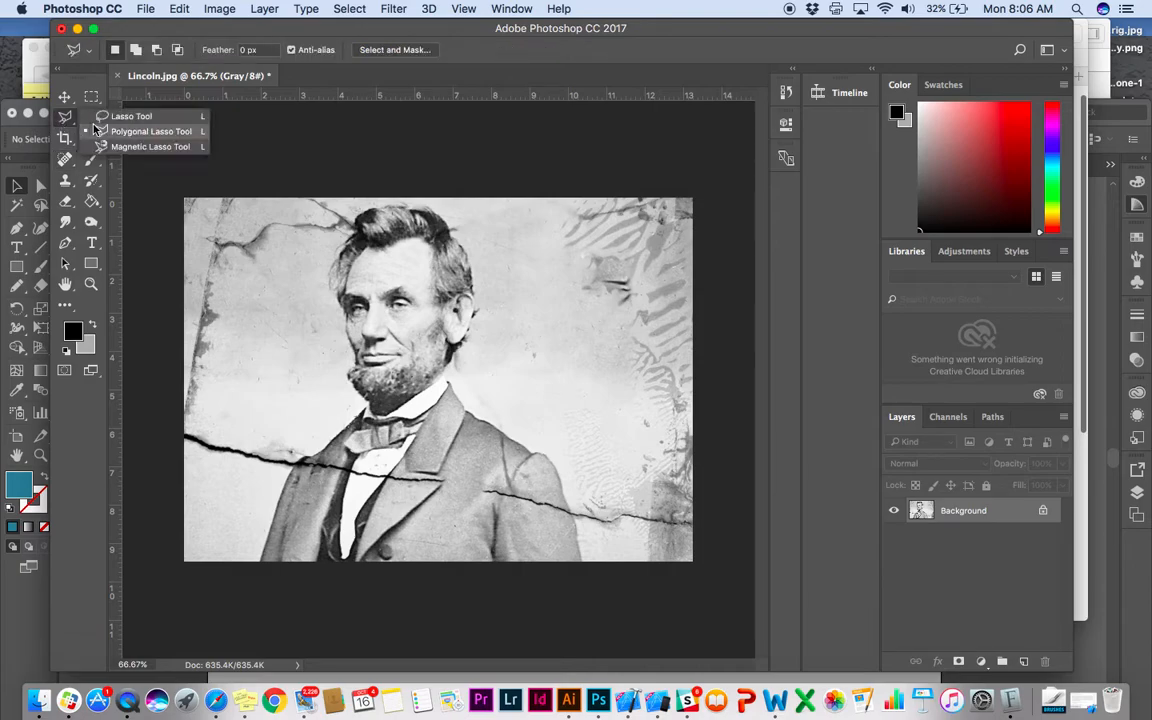
{"action": "left_click", "coordinate": [103, 131]}
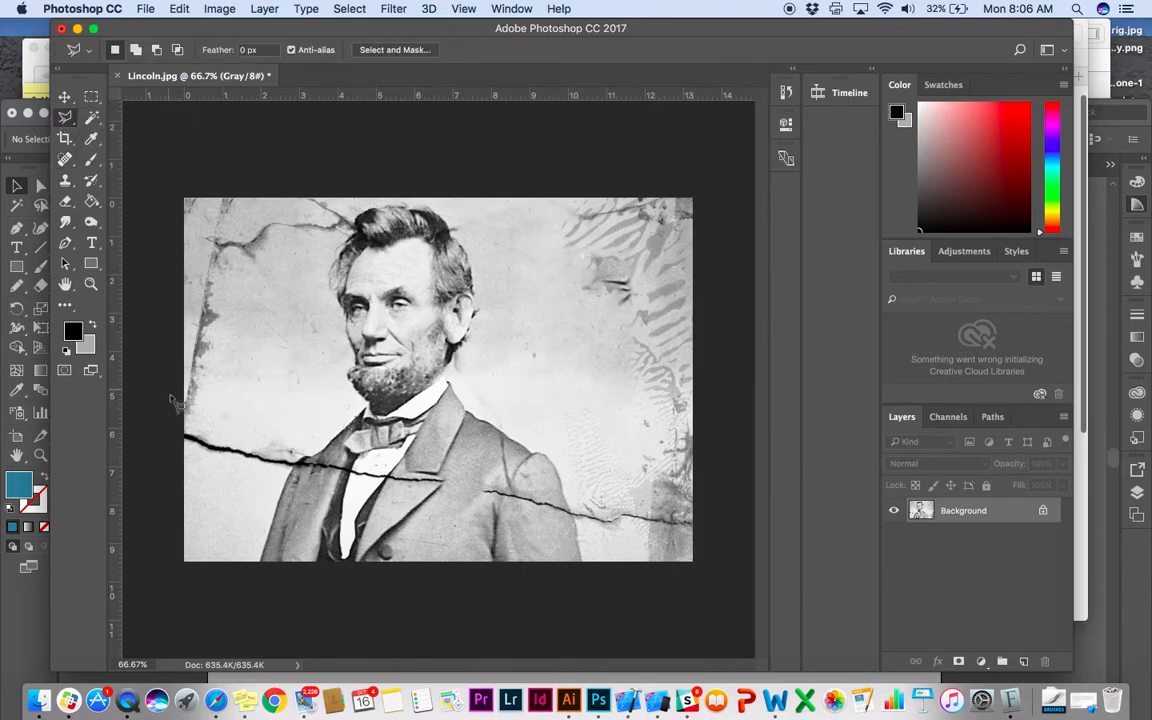
{"action": "left_click", "coordinate": [185, 424]}
{"action": "left_click", "coordinate": [199, 414]}
{"action": "left_click", "coordinate": [232, 264]}
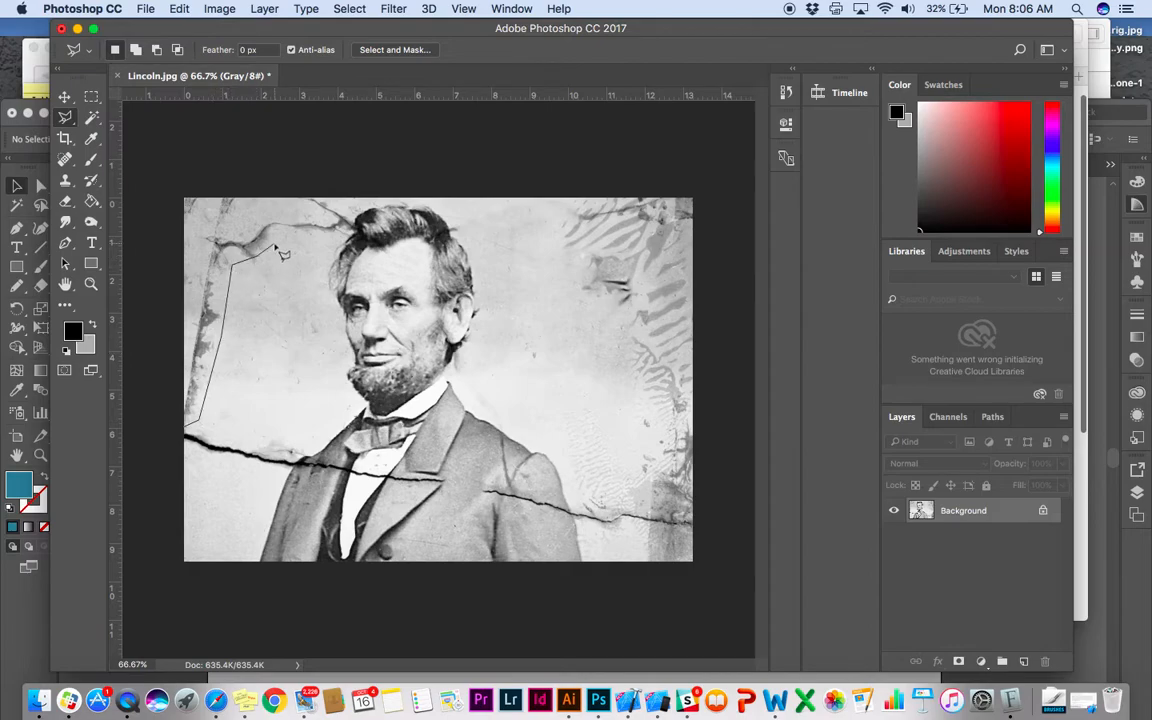
{"action": "left_click", "coordinate": [284, 232]}
{"action": "left_click", "coordinate": [349, 233]}
{"action": "left_click", "coordinate": [333, 185]}
{"action": "left_click", "coordinate": [161, 182]}
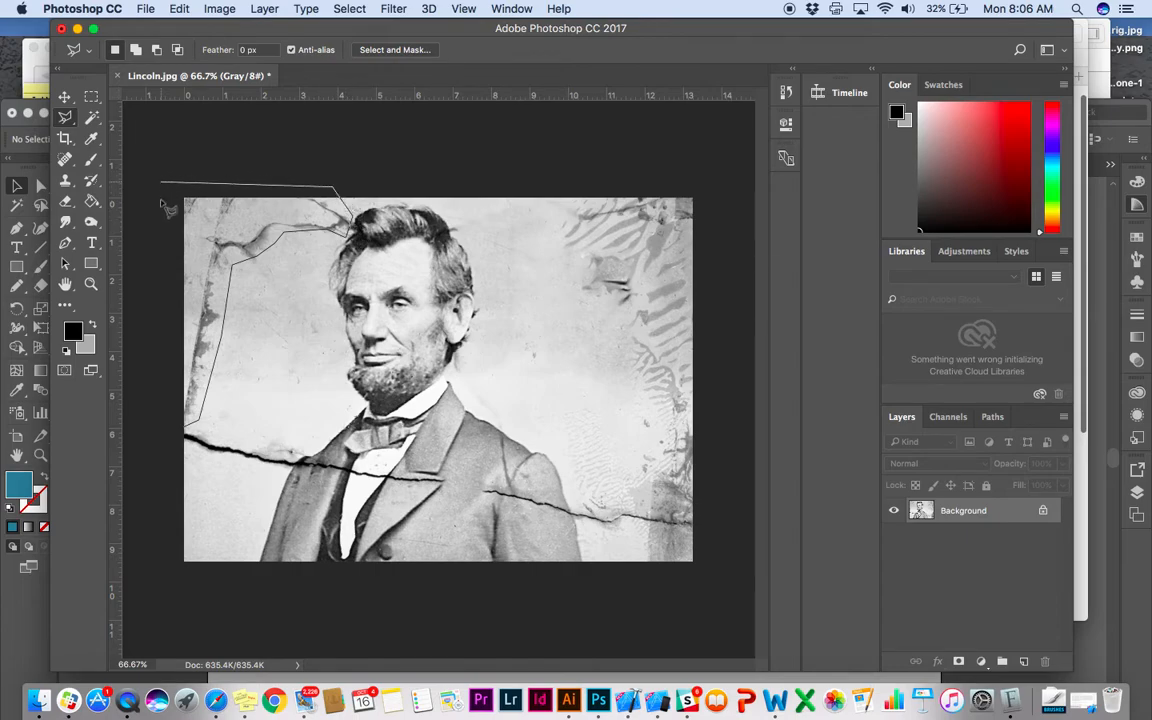
{"action": "left_click", "coordinate": [171, 419]}
{"action": "left_click", "coordinate": [184, 429]}
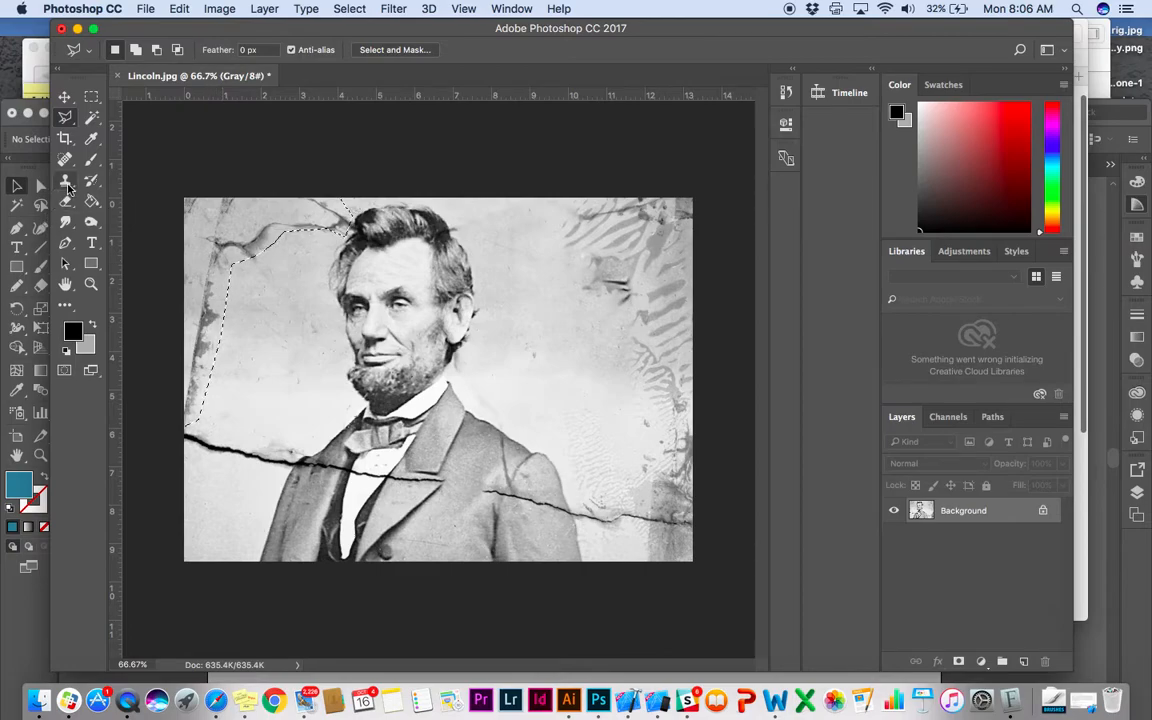
{"action": "left_click", "coordinate": [66, 180]}
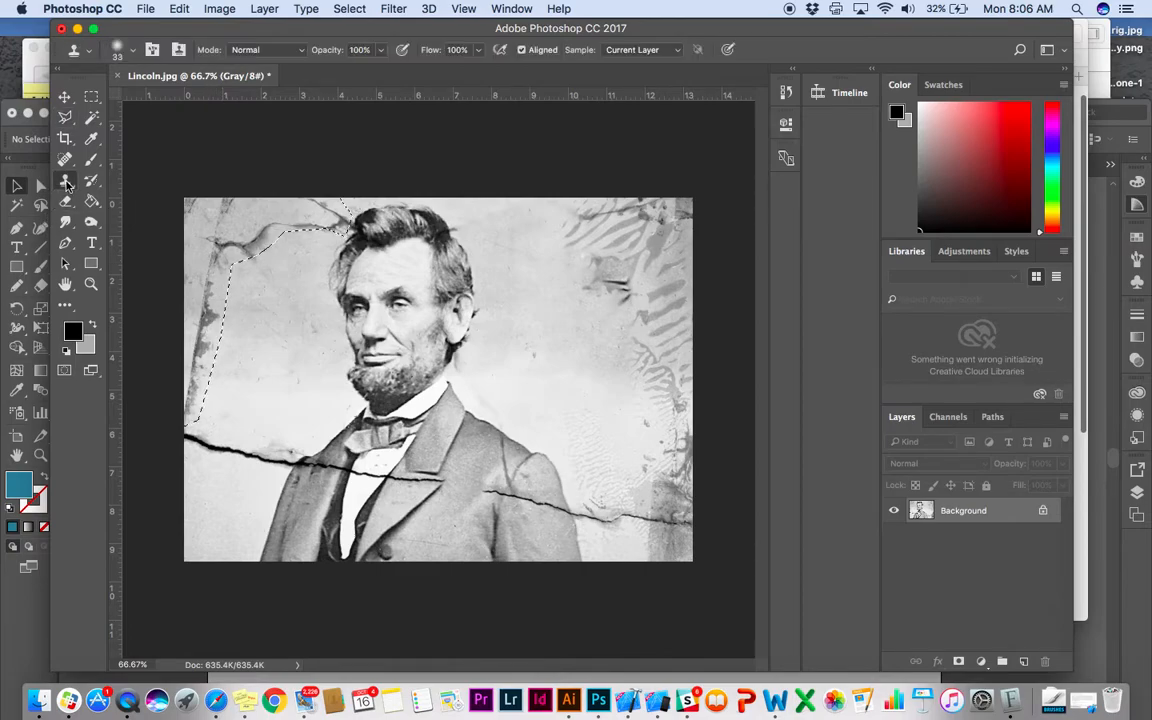